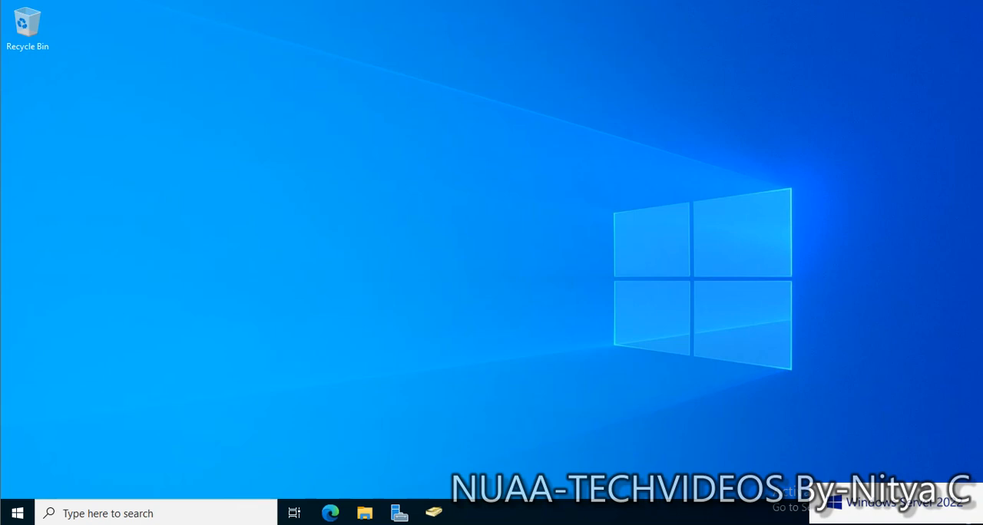
# View the containers of the TEST.LOCAL domain in Active Directory Users and Computers, and minimize the console.
pyautogui.click(434, 513)
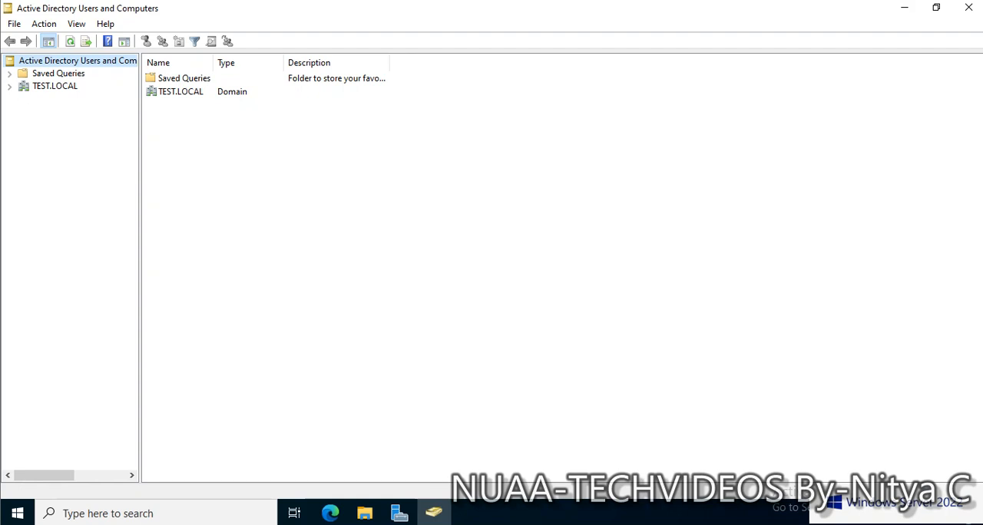
pyautogui.click(10, 87)
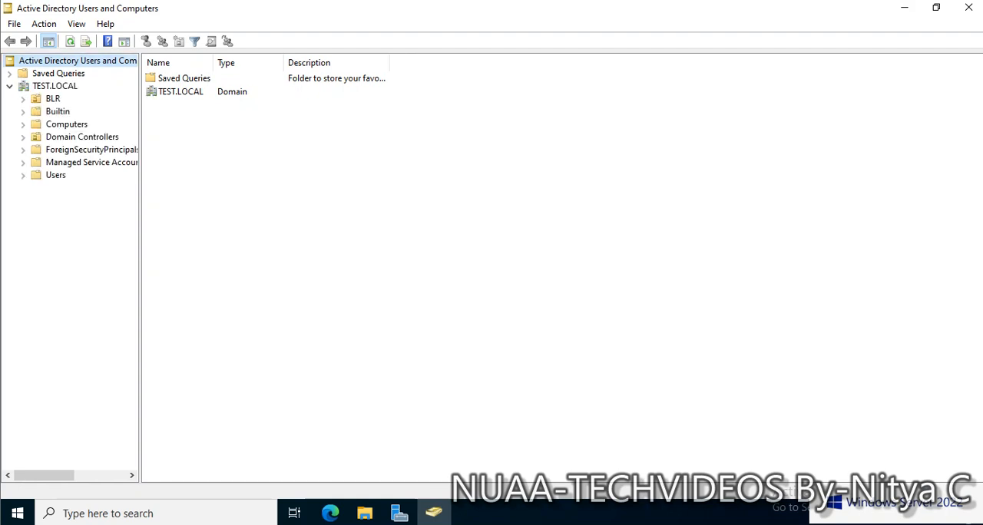
pyautogui.click(904, 8)
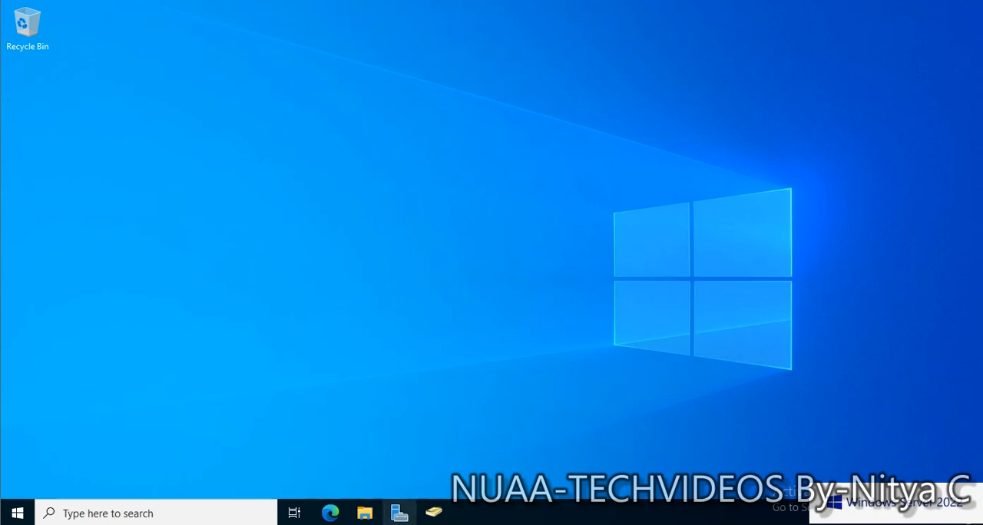
# Start adding roles and features in Server Manager, with a role-based installation on TEST-DC1.TEST.LOCAL.
pyautogui.click(400, 513)
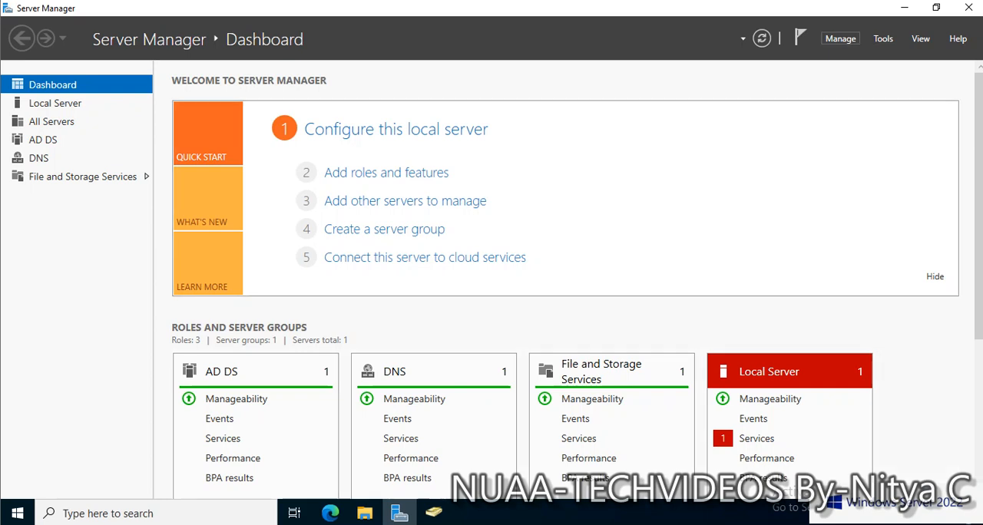
pyautogui.click(841, 39)
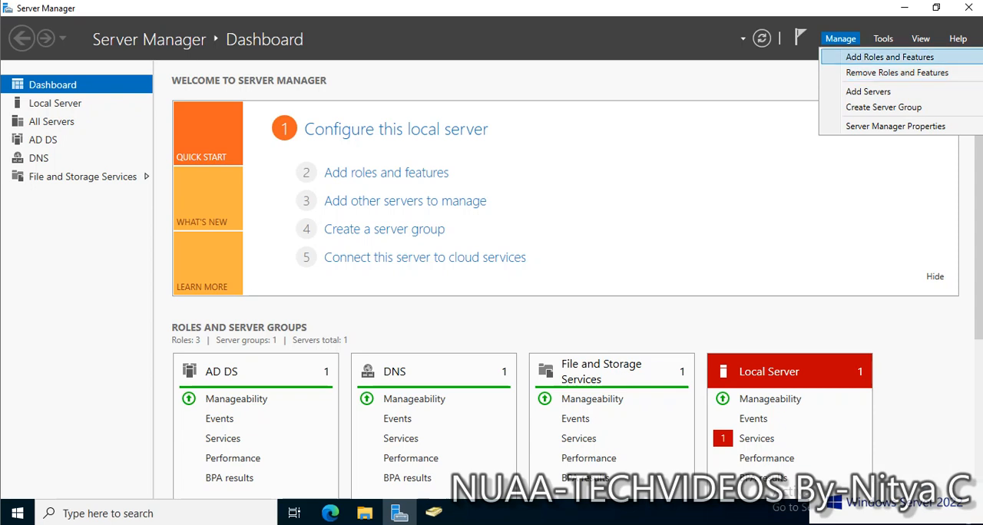
pyautogui.click(889, 57)
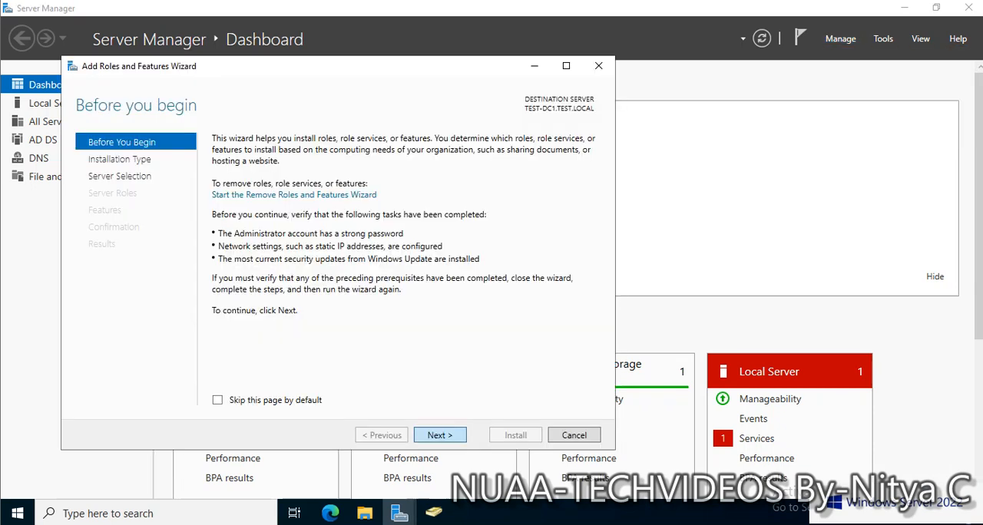
pyautogui.press('Return')
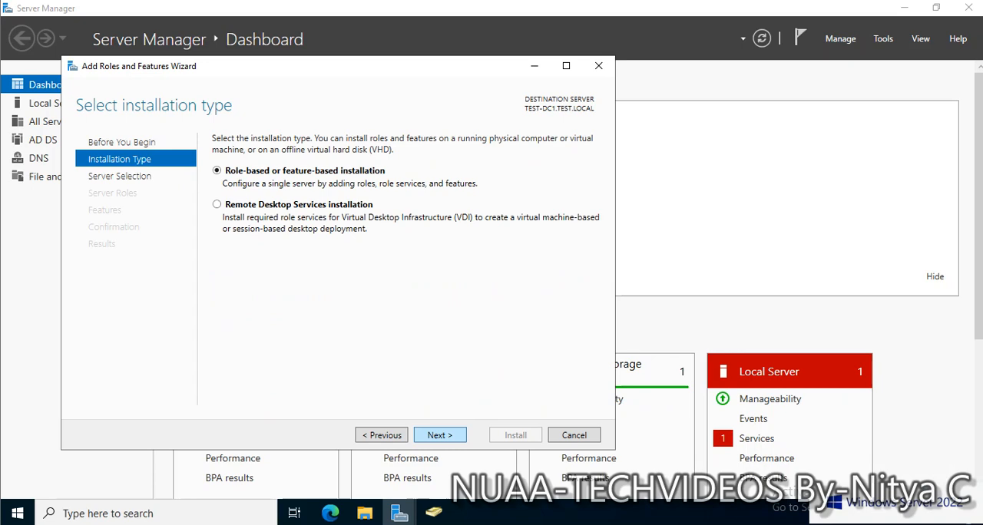
pyautogui.press('Return')
pyautogui.press('Return')
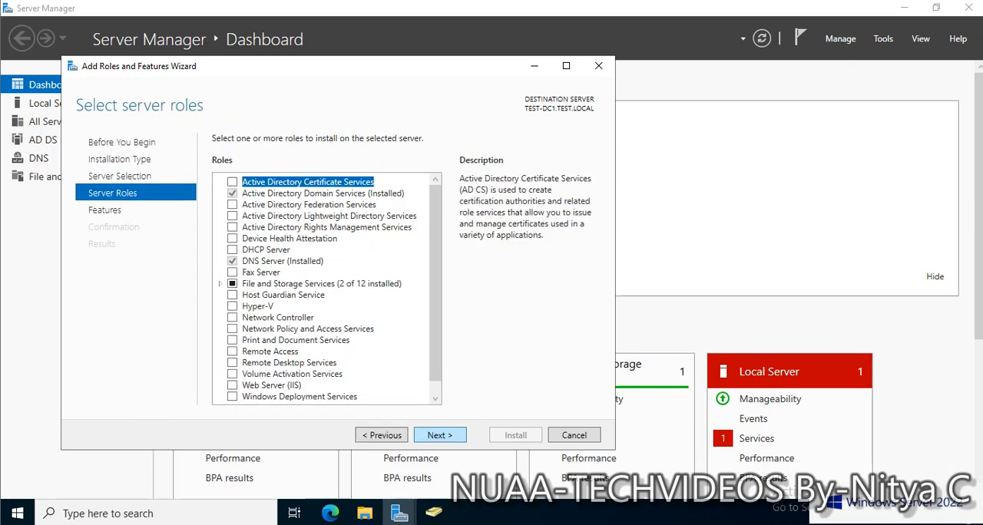
pyautogui.press('Tab')
pyautogui.press('Return')
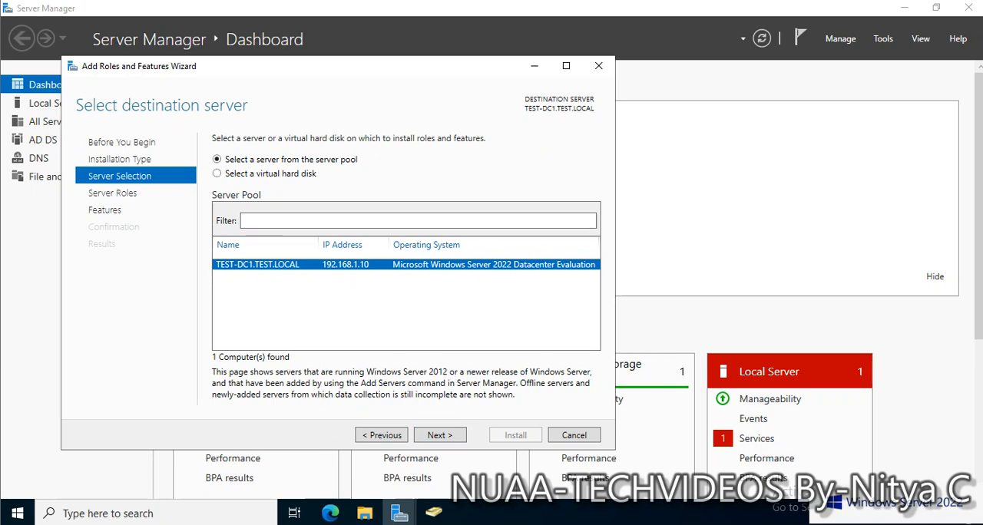
pyautogui.press('Return')
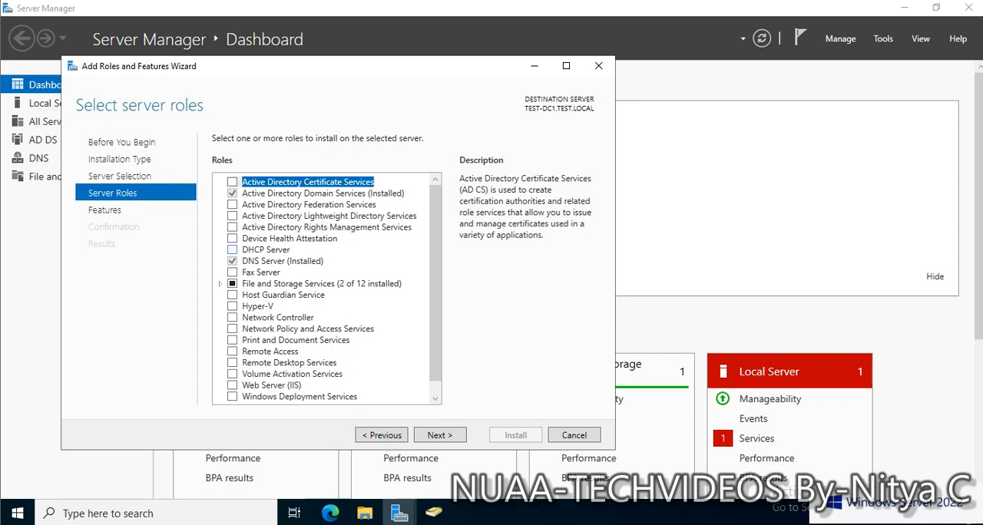
# Select the DHCP Server role with its management tools, keep the default features and proceed to the confirmation page.
pyautogui.click(232, 250)
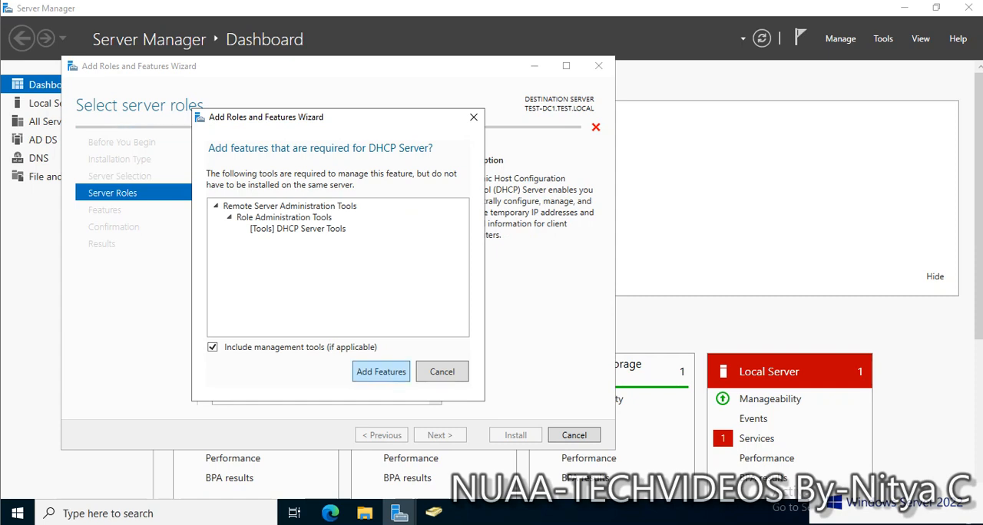
pyautogui.press('Return')
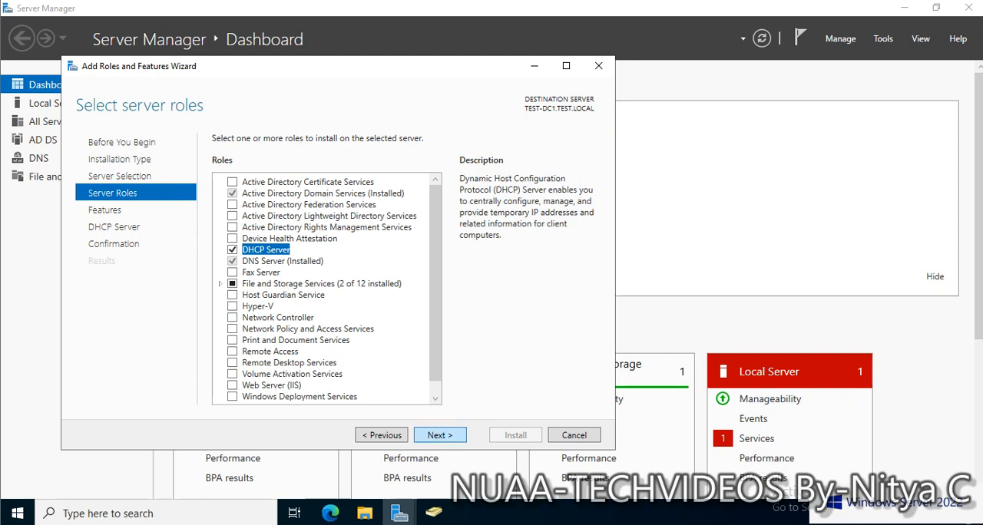
pyautogui.click(439, 435)
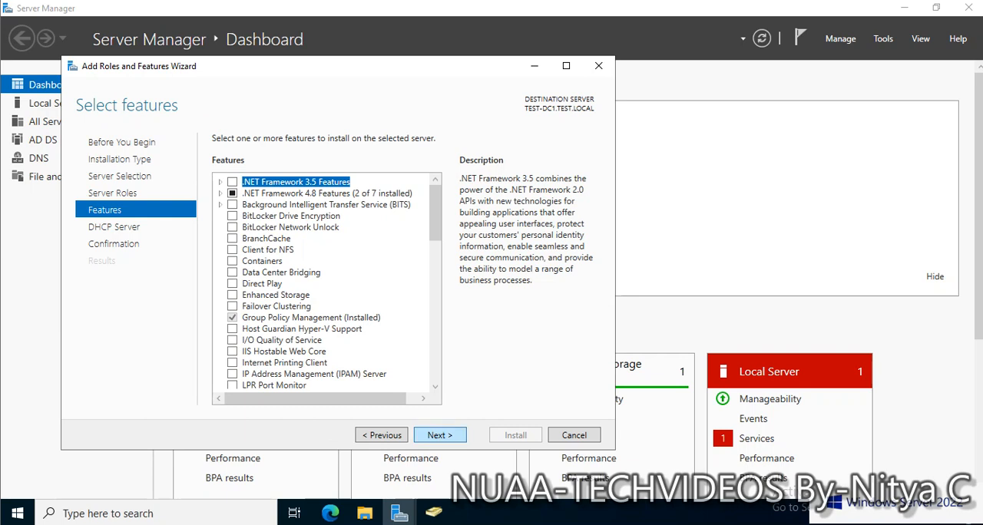
pyautogui.click(440, 435)
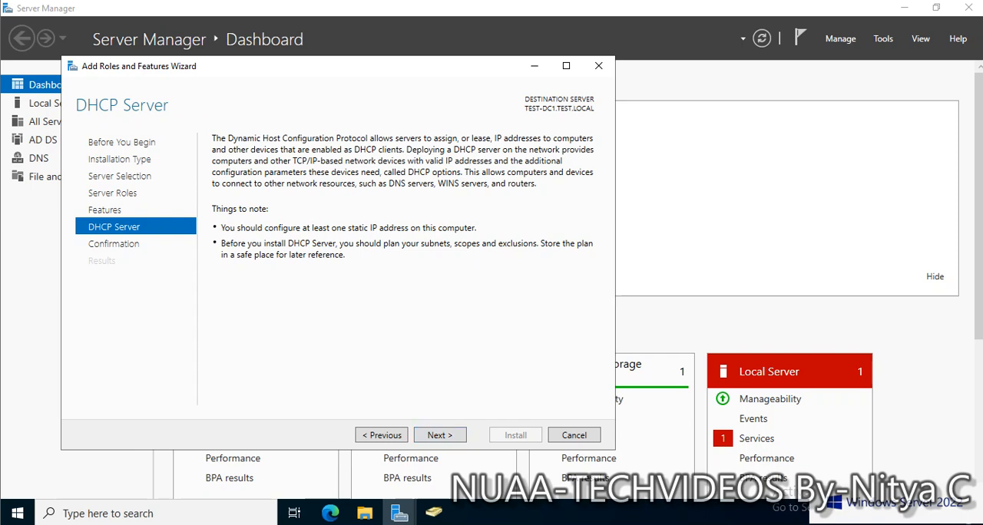
pyautogui.click(439, 434)
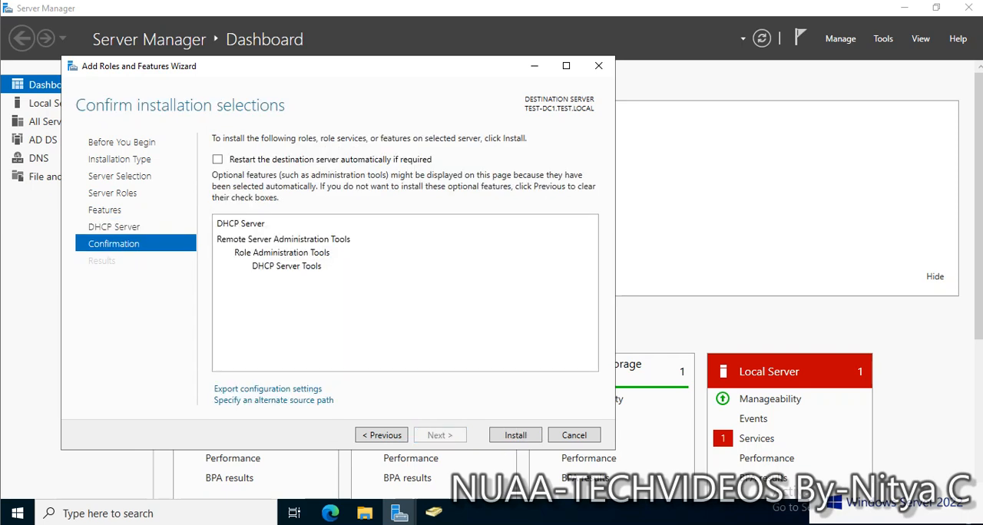
# Allow automatic restart of the destination server if required and install the DHCP Server role.
pyautogui.click(217, 159)
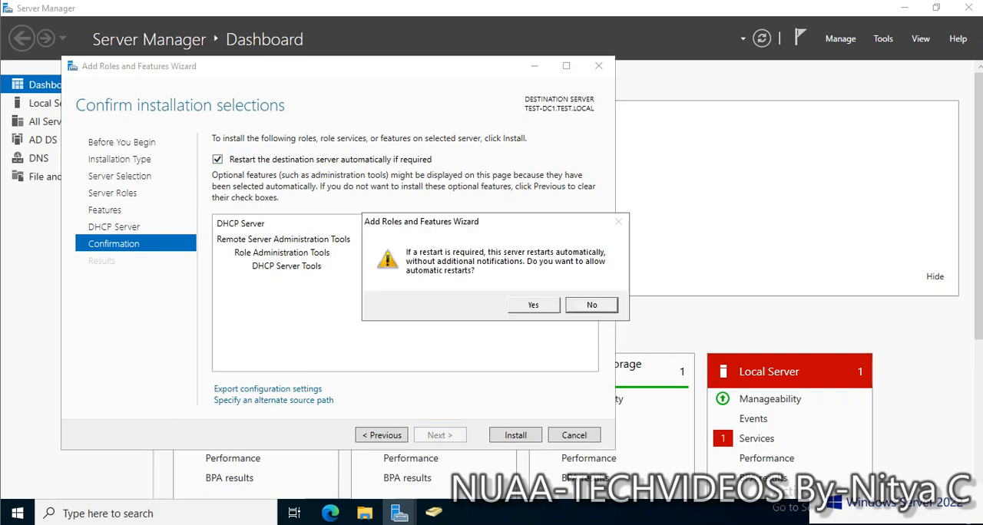
pyautogui.click(534, 305)
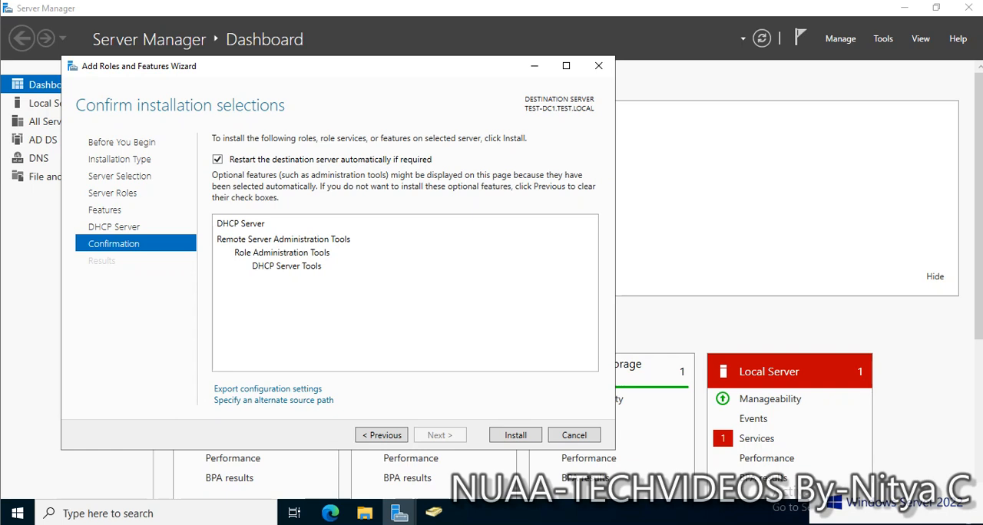
pyautogui.press('Return')
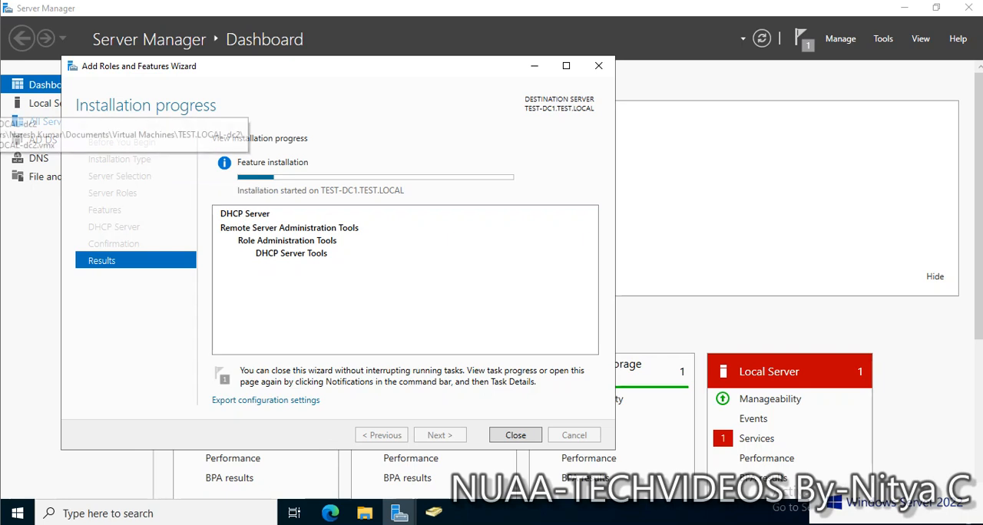
# Switch to the TEST.LOCAL-dc2 virtual machine, unlock it and sign in as Administrator with the account password.
pyautogui.click(2, 109)
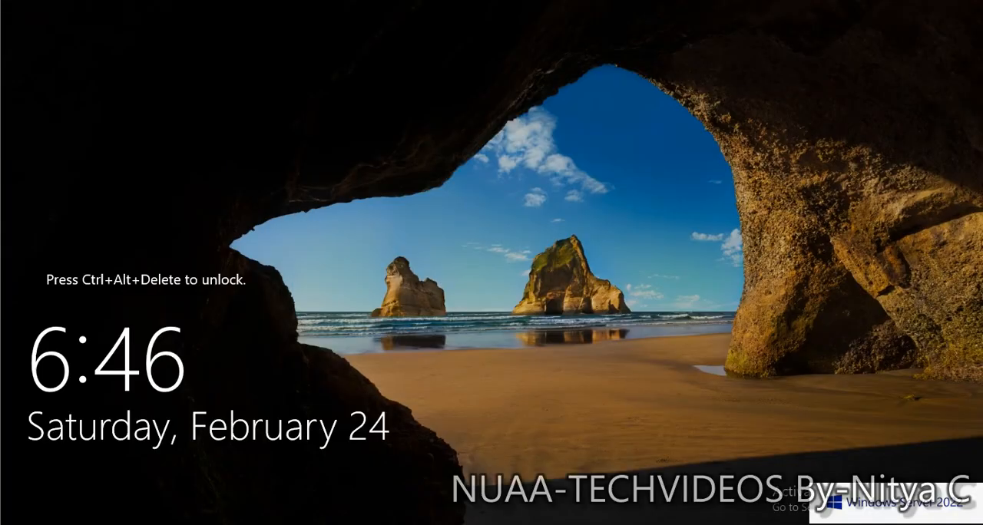
pyautogui.hotkey('ctrl', 'alt', 'Delete')
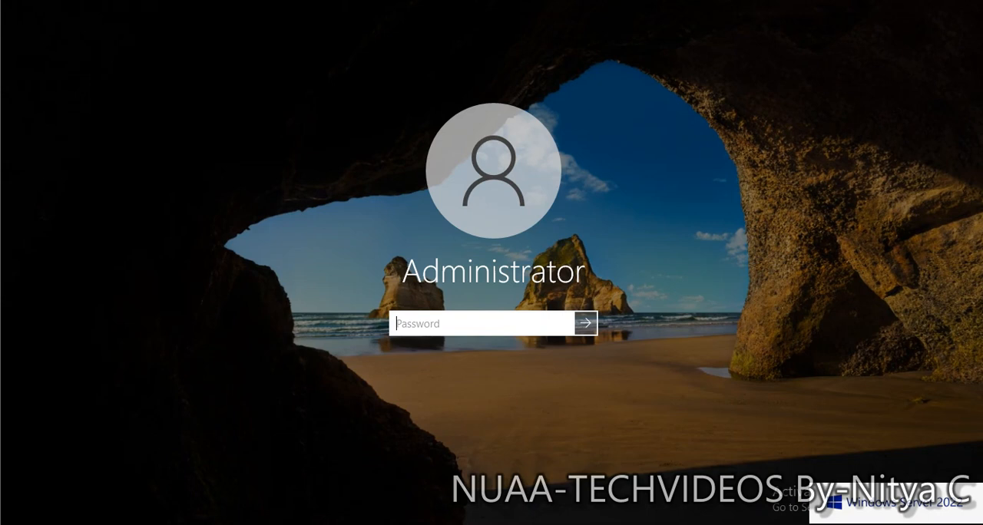
pyautogui.write('••••••••••••')
pyautogui.press('BackSpace')
pyautogui.press('BackSpace')
pyautogui.press('Return')
pyautogui.press('Return')
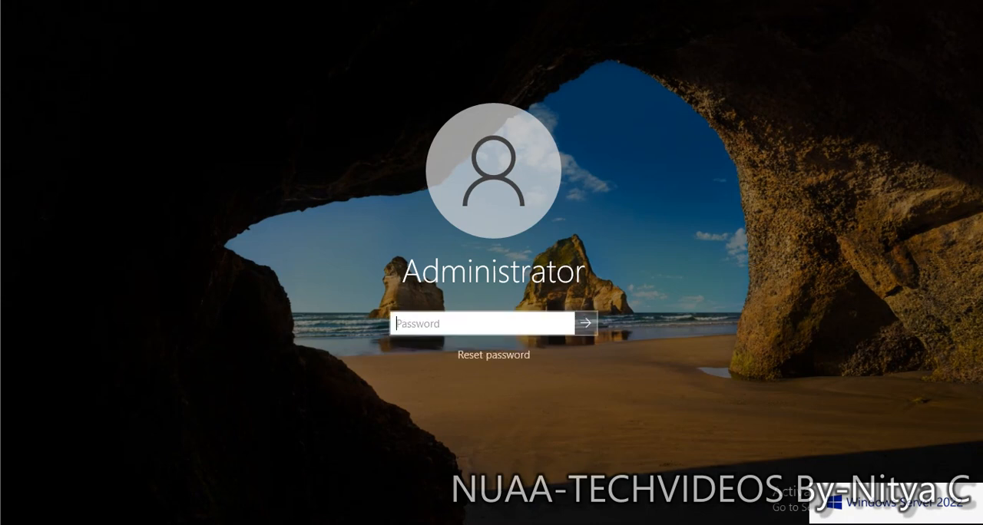
pyautogui.write('•••••••••••')
pyautogui.press('Return')
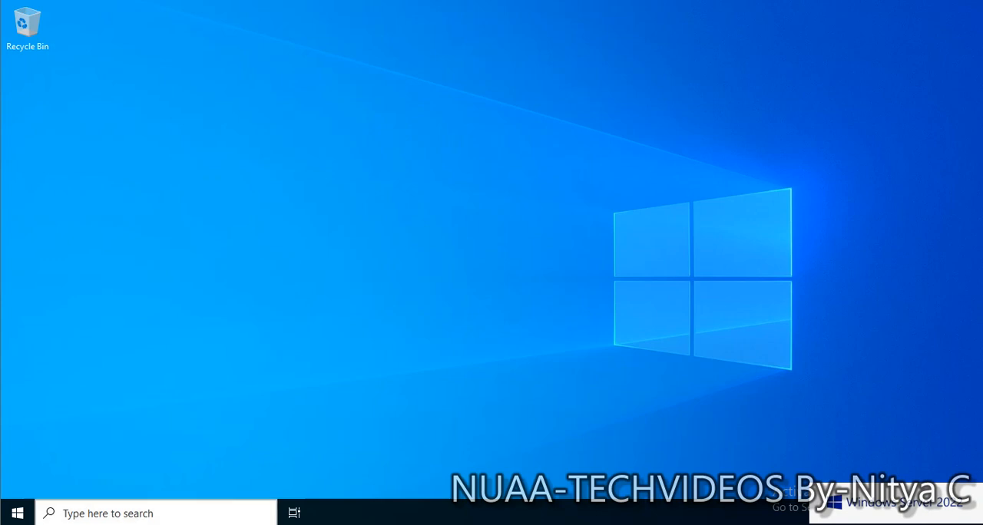
# Open Command Prompt on the second server and show its full network configuration with ipconfig /all.
pyautogui.press('super')
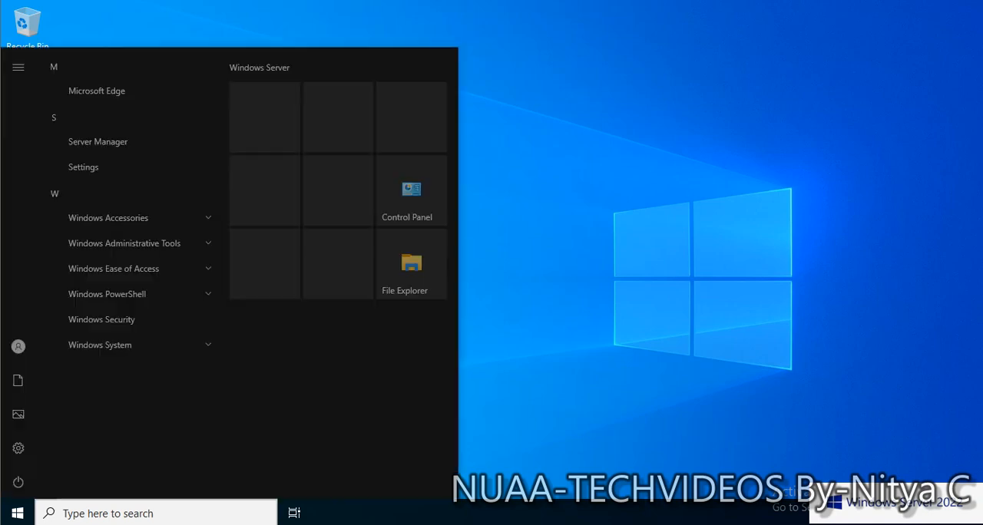
pyautogui.press('super')
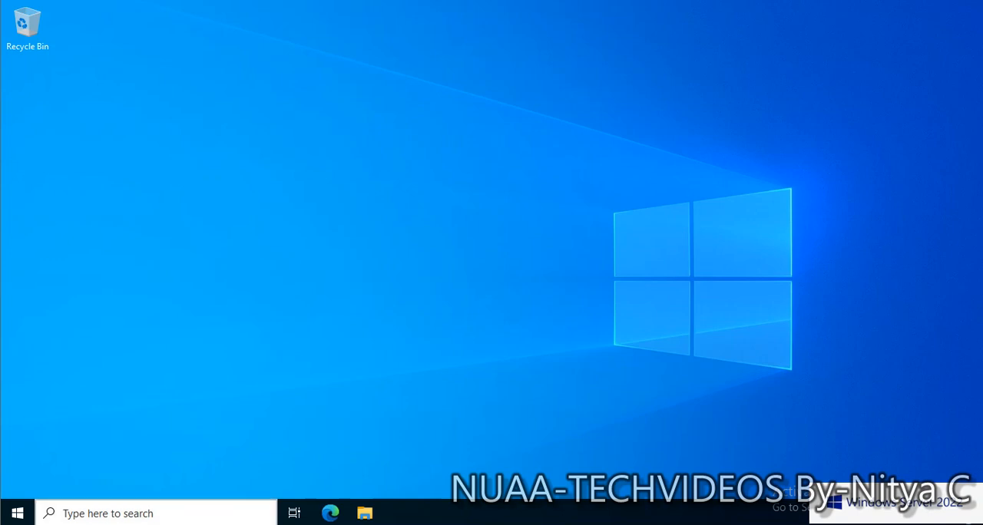
pyautogui.click(138, 514)
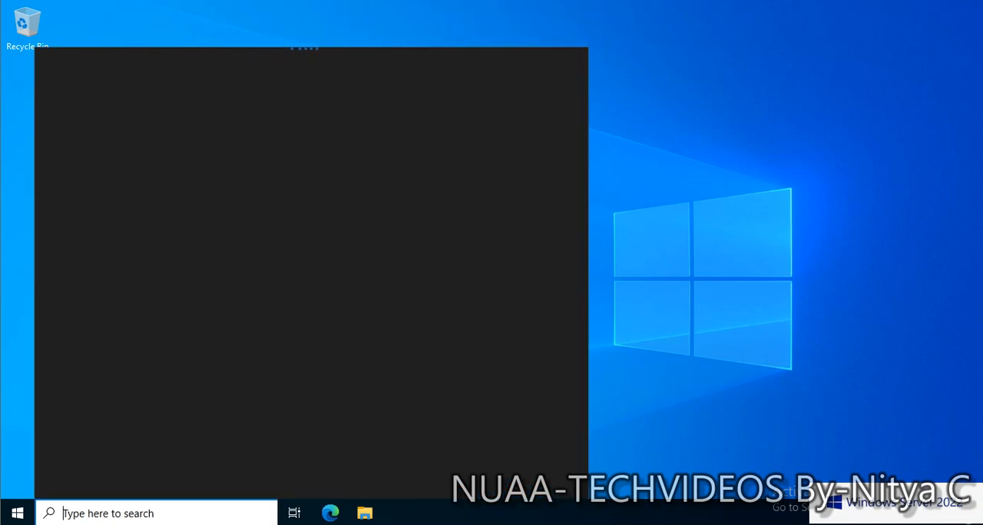
pyautogui.write('cmd')
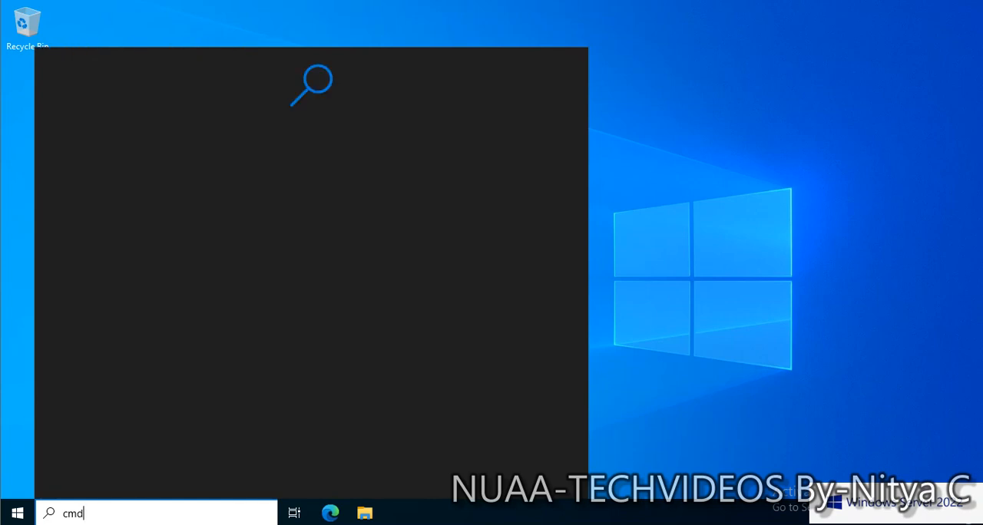
pyautogui.press('Return')
pyautogui.click(315, 188)
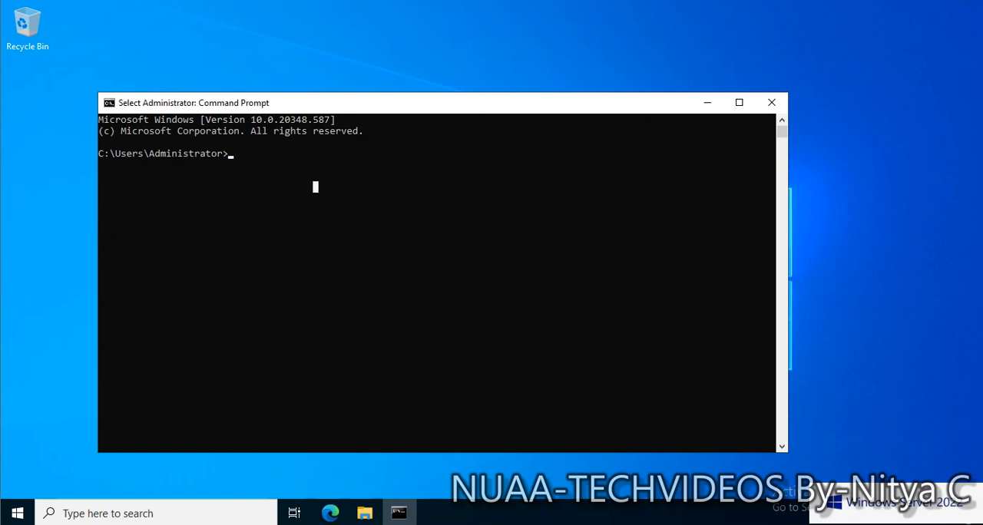
pyautogui.write('ipconfig')
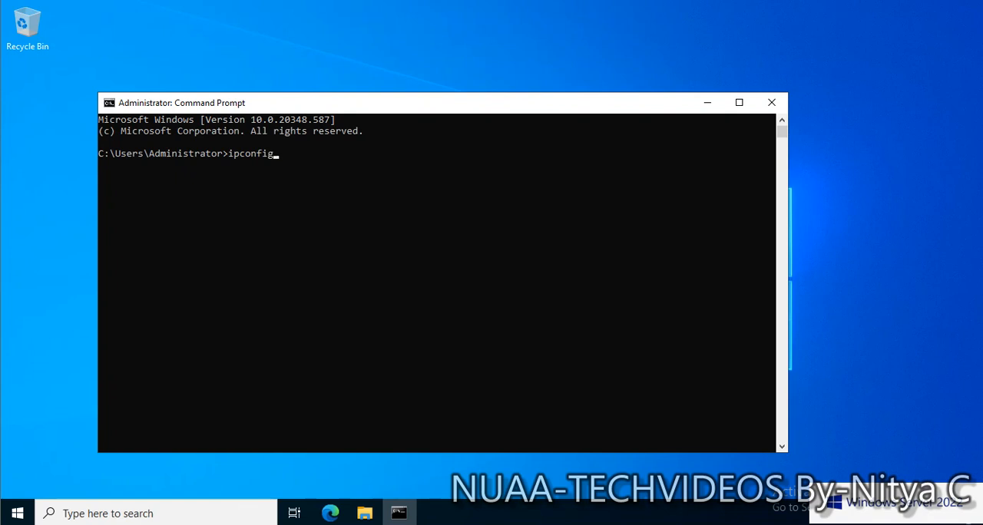
pyautogui.write(' /all')
pyautogui.press('Return')
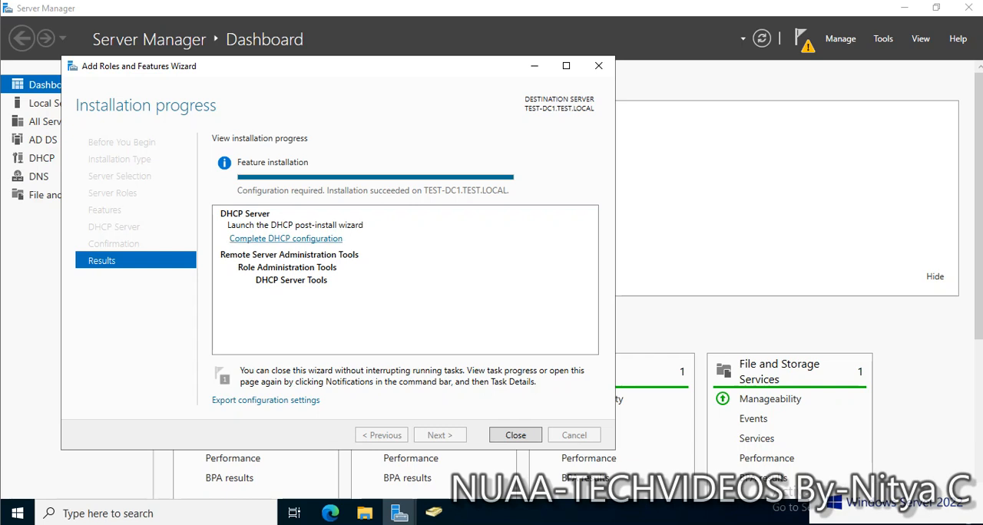
# Complete the DHCP post-install configuration on TEST-DC1, creating the security groups and authorizing the server with the TEST\Administrator credentials.
pyautogui.click(286, 239)
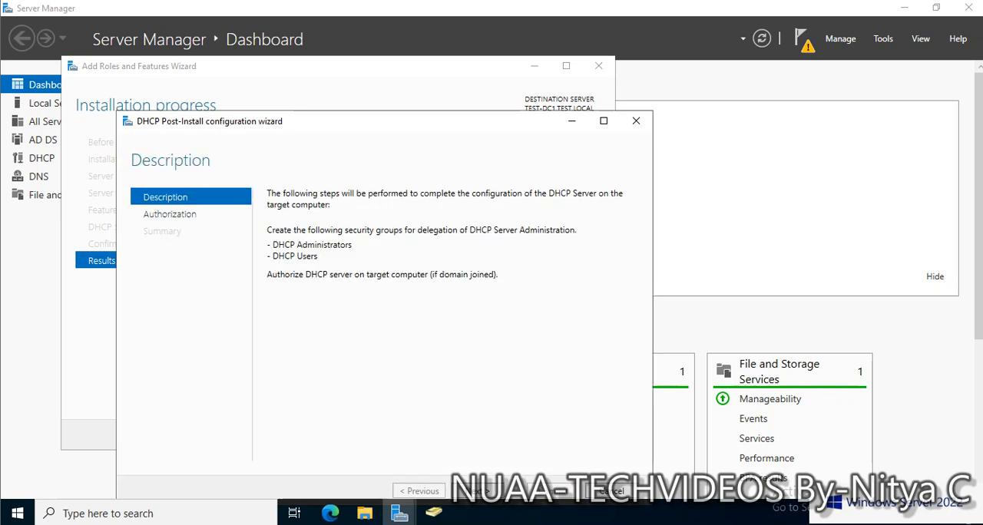
pyautogui.moveTo(390, 123); pyautogui.dragTo(413, 72)
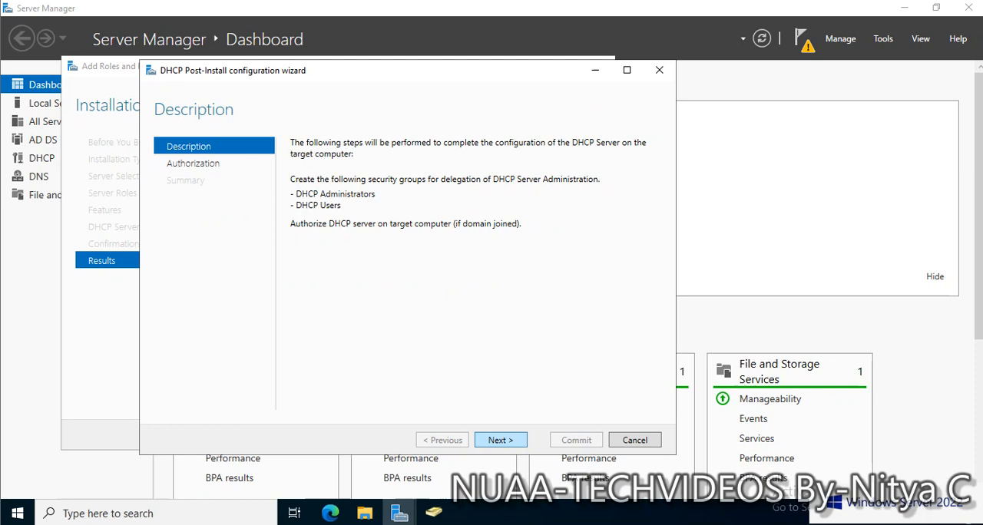
pyautogui.click(501, 441)
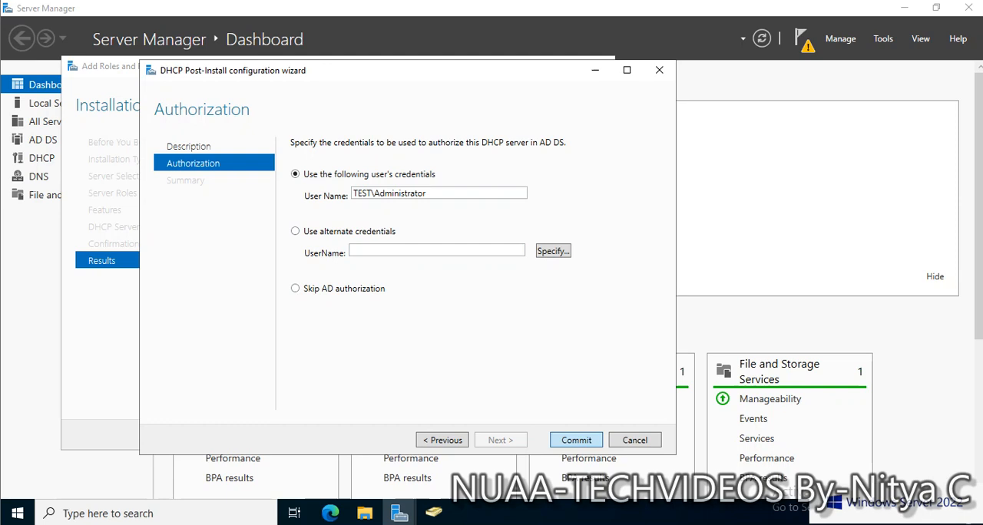
pyautogui.click(576, 440)
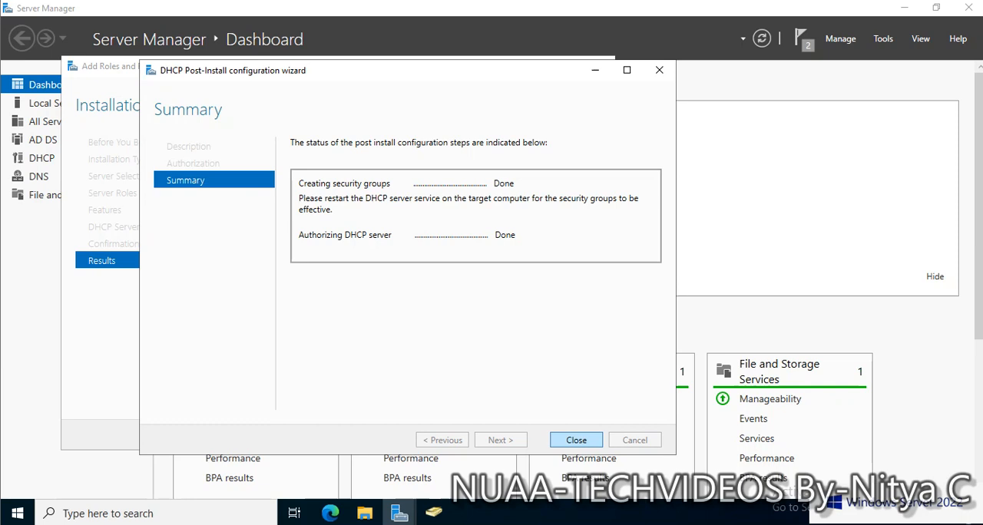
pyautogui.click(576, 440)
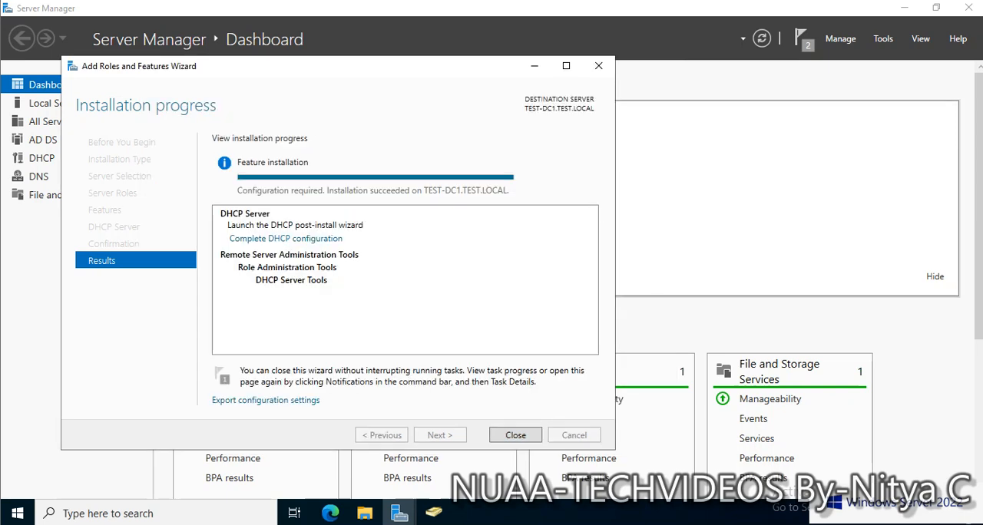
pyautogui.click(286, 239)
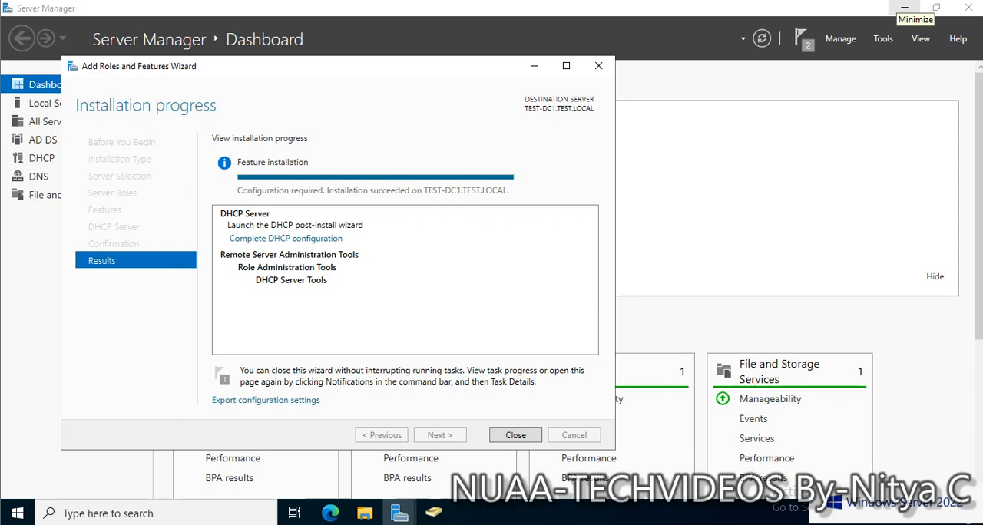
# Close the finished role installation, open the DHCP management console in a wide view and expand test-dc1.test.local down to IPv4.
pyautogui.click(515, 435)
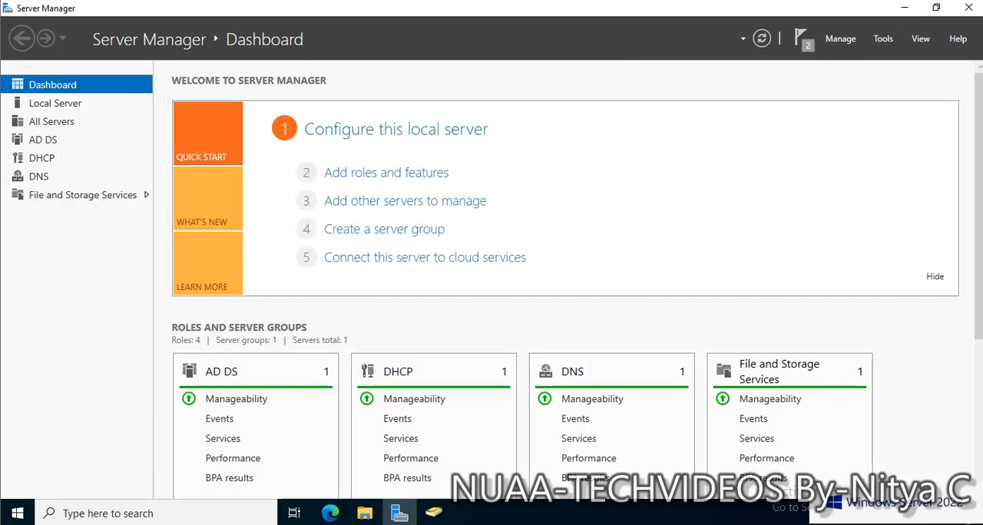
pyautogui.click(884, 38)
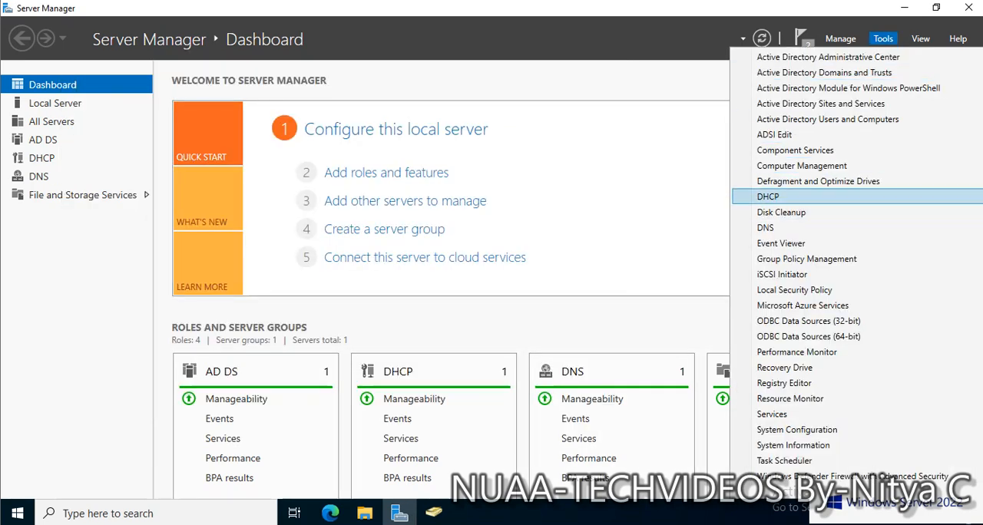
pyautogui.click(768, 197)
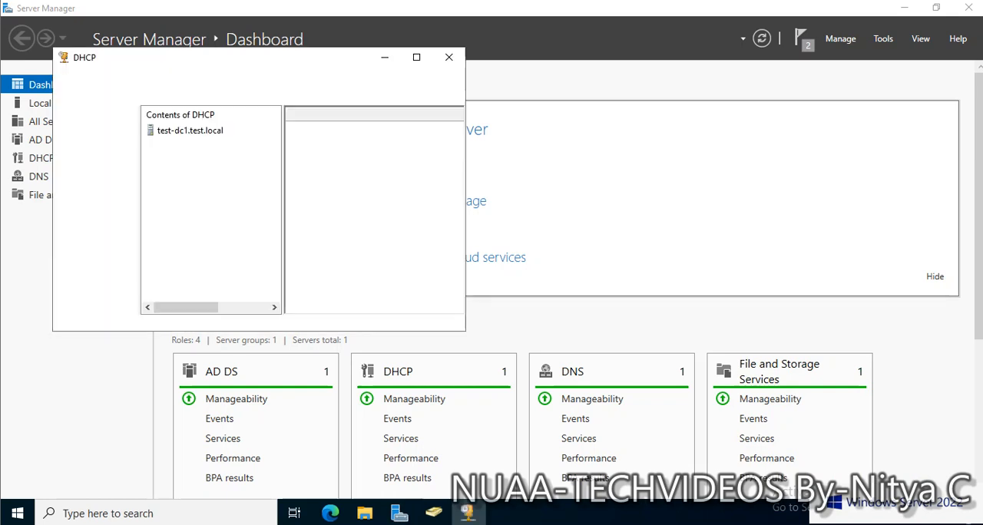
pyautogui.click(416, 57)
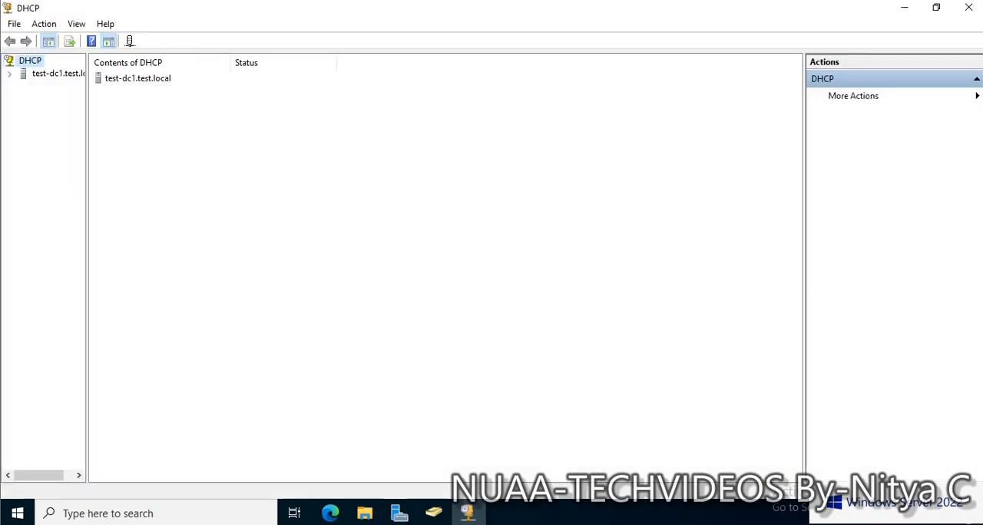
pyautogui.moveTo(88, 140); pyautogui.dragTo(231, 141)
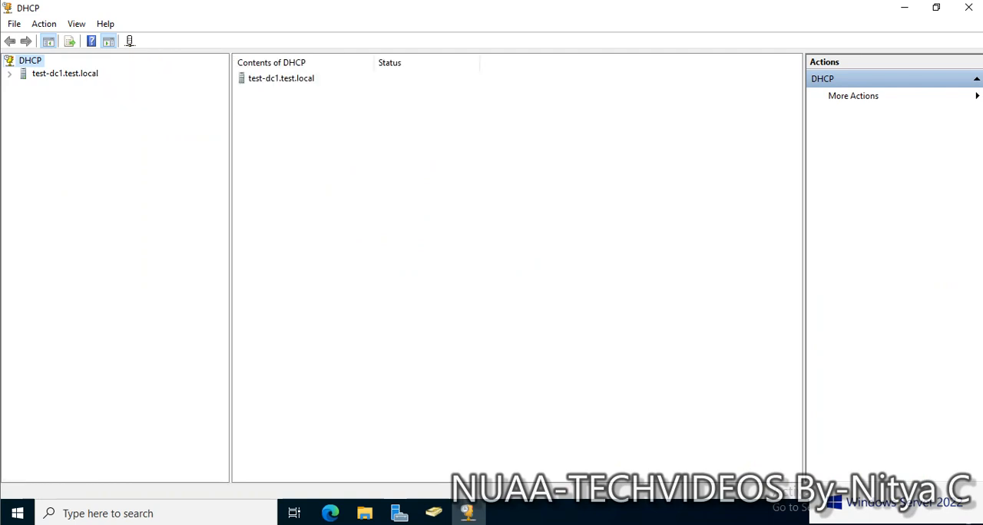
pyautogui.click(9, 75)
pyautogui.click(23, 87)
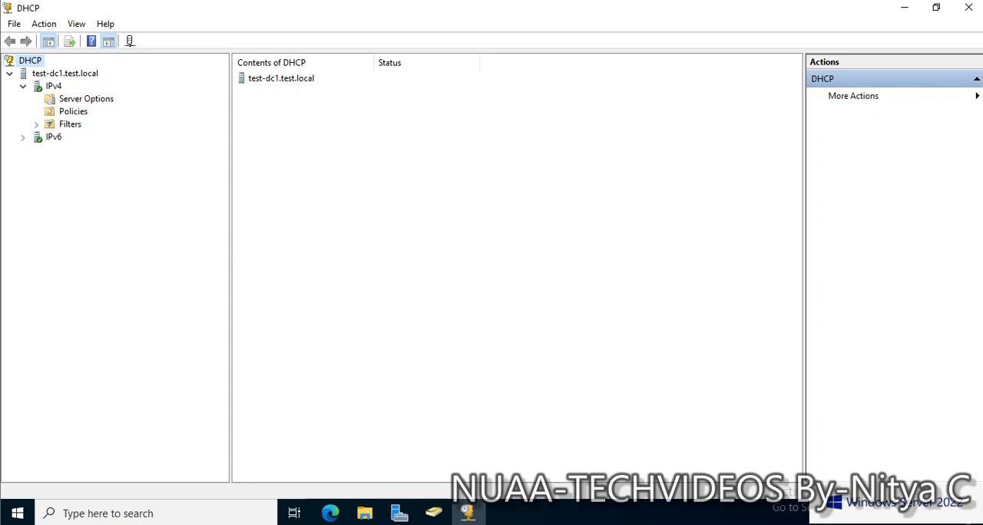
pyautogui.rightClick(52, 86)
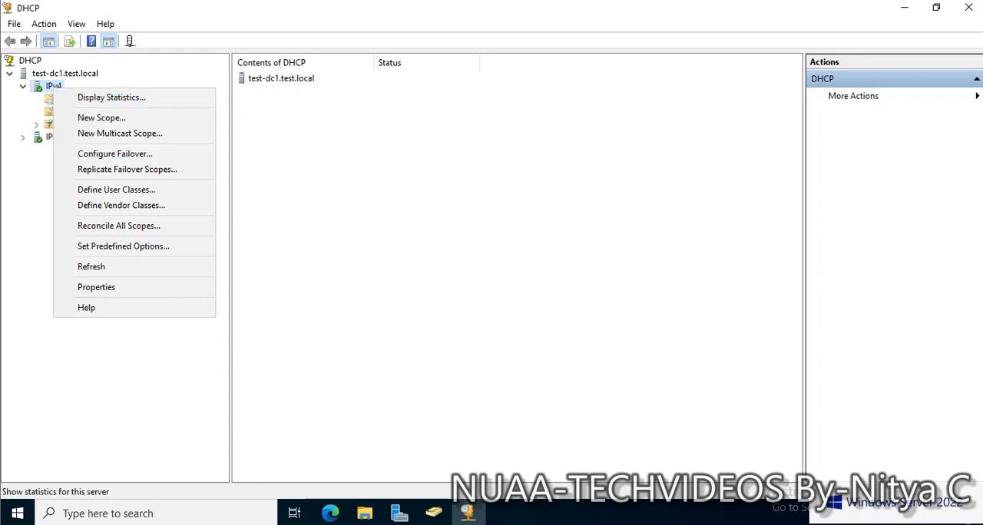
pyautogui.rightClick(61, 73)
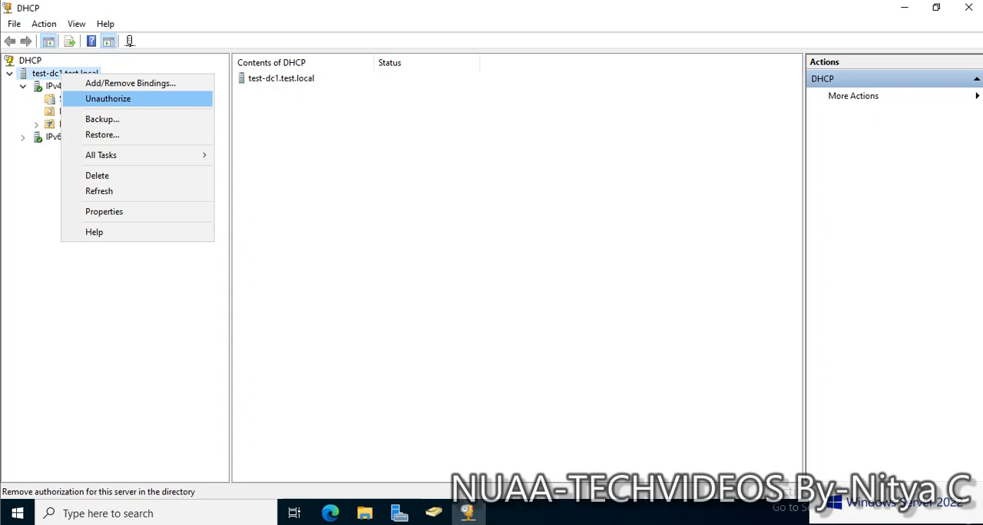
pyautogui.click(30, 61)
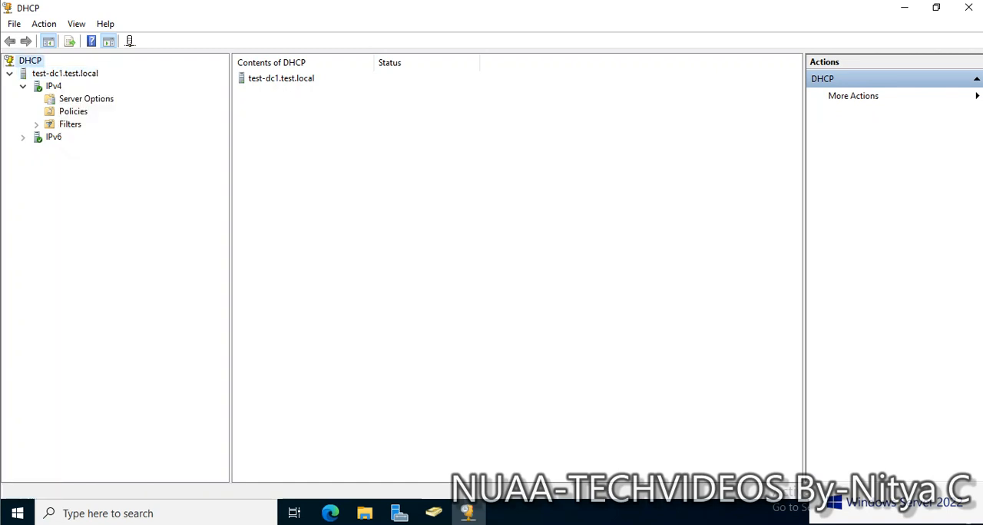
# Start a new IPv4 scope on test-dc1.test.local and name it BLR.
pyautogui.rightClick(54, 86)
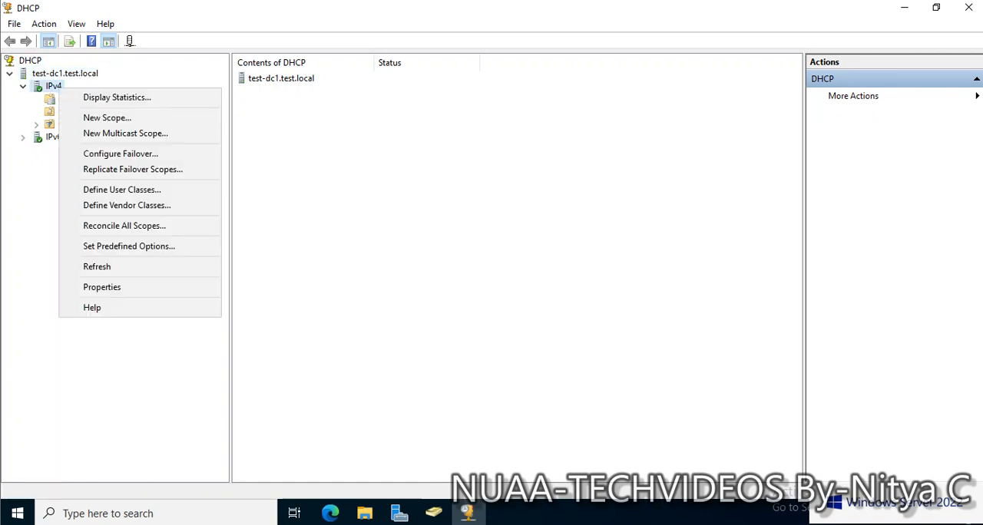
pyautogui.click(115, 117)
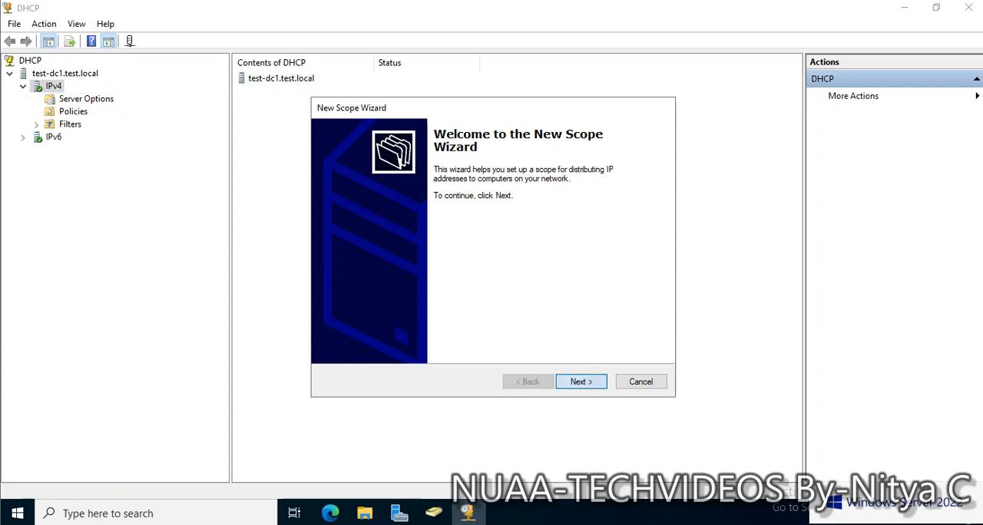
pyautogui.click(580, 382)
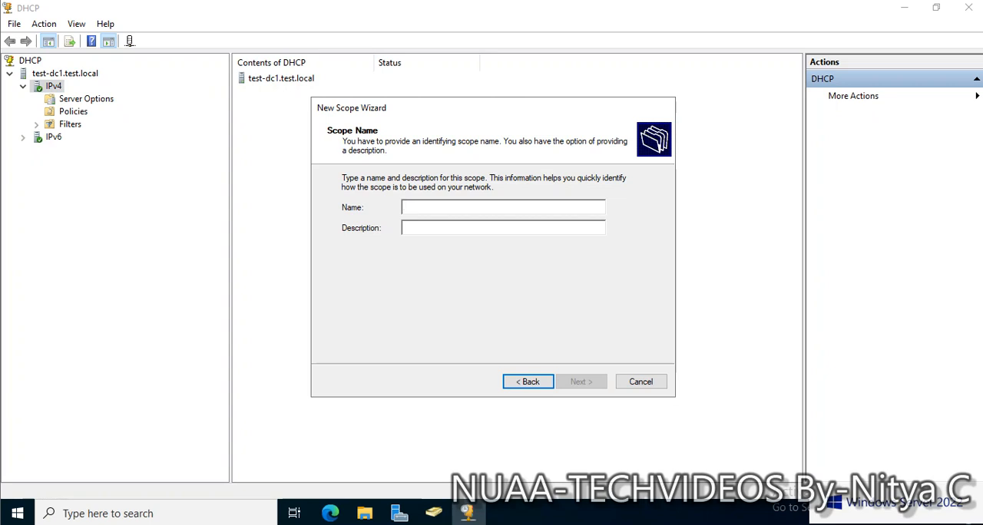
pyautogui.write('BLR')
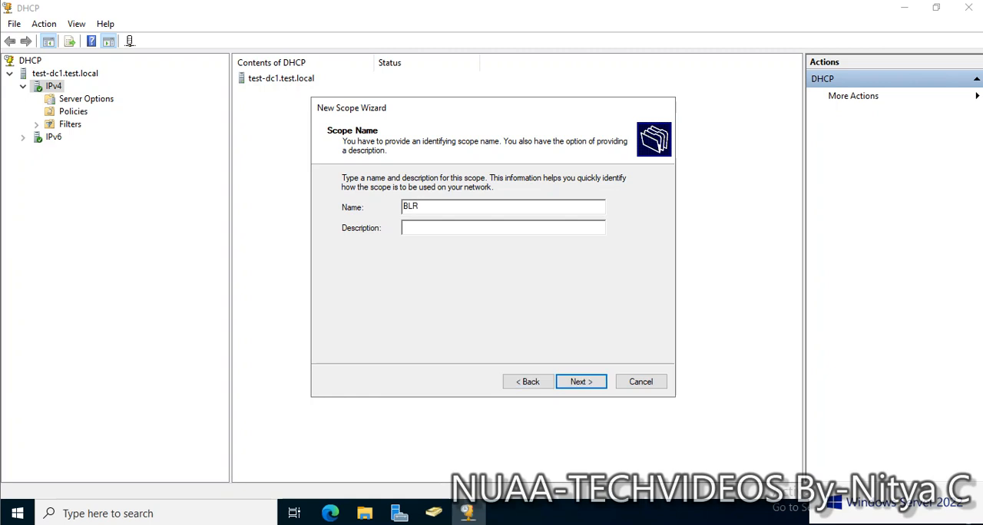
pyautogui.press('Return')
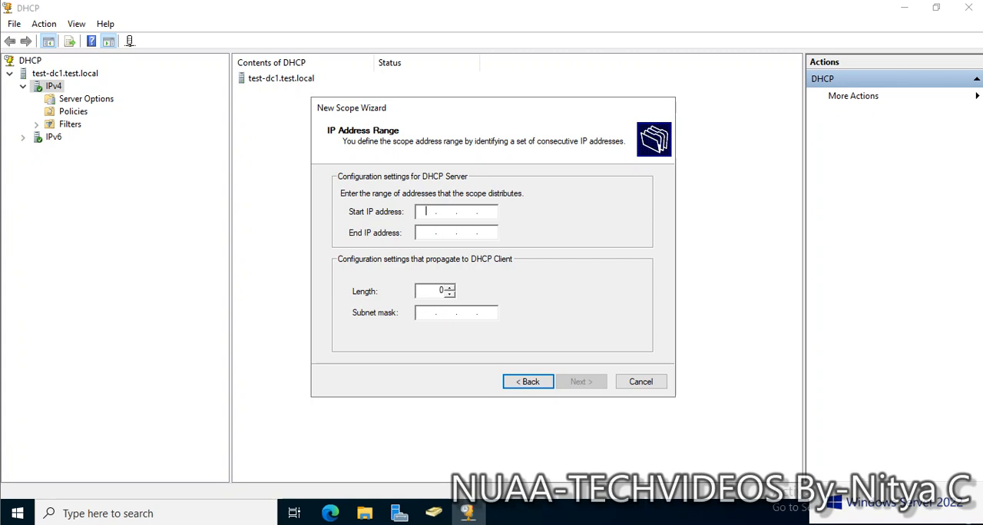
# Set the scope's address range from 192.168.1.11 to 192.168.1.20, keeping the 24-bit mask 255.255.255.0.
pyautogui.write('192.168.1.11')
pyautogui.click(426, 232)
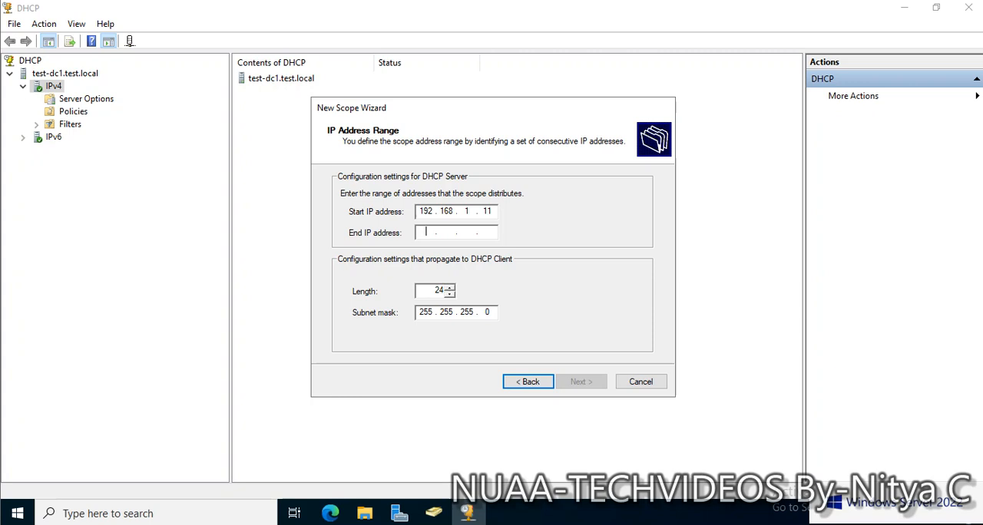
pyautogui.write('192 . ')
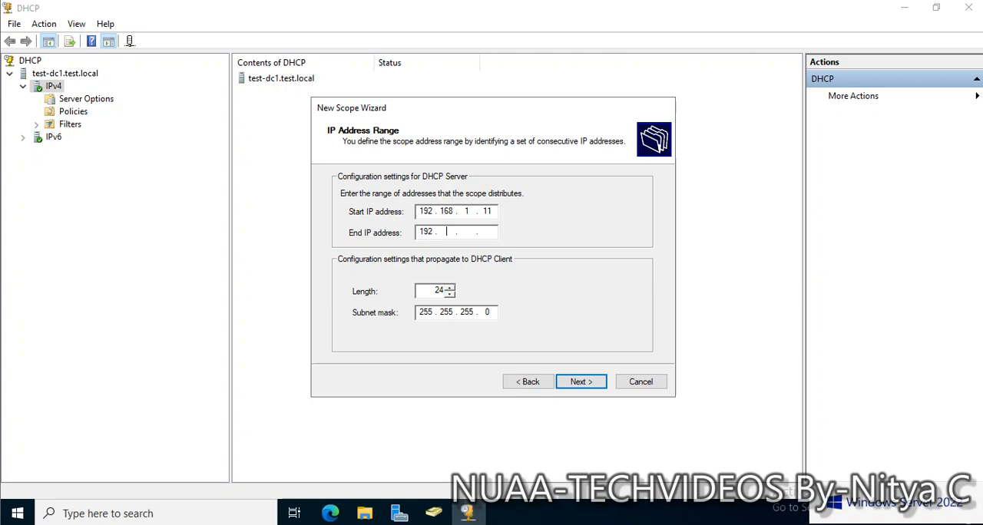
pyautogui.write('168 . 1 . 20')
pyautogui.press('Return')
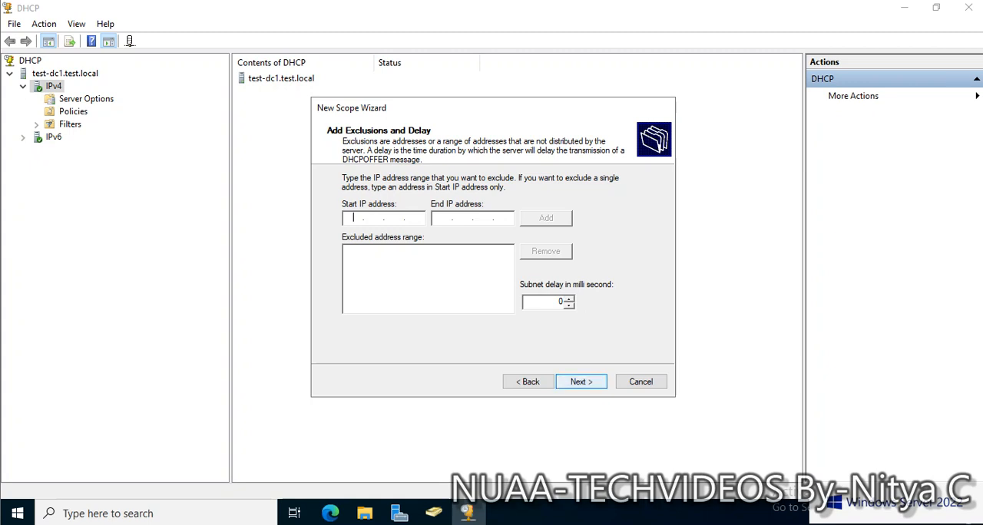
# Leave the exclusions empty, accept the default lease duration and choose to configure the DHCP options now.
pyautogui.press('Return')
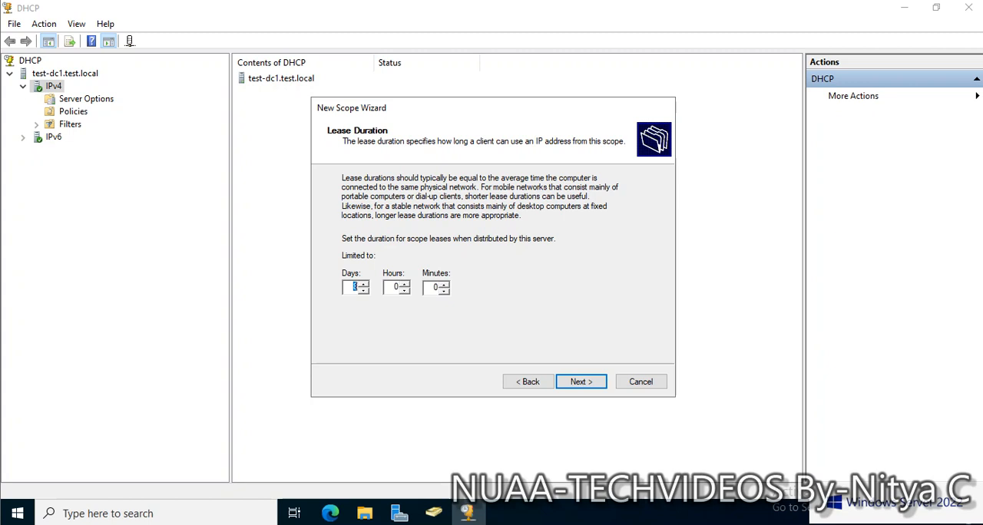
pyautogui.click(581, 382)
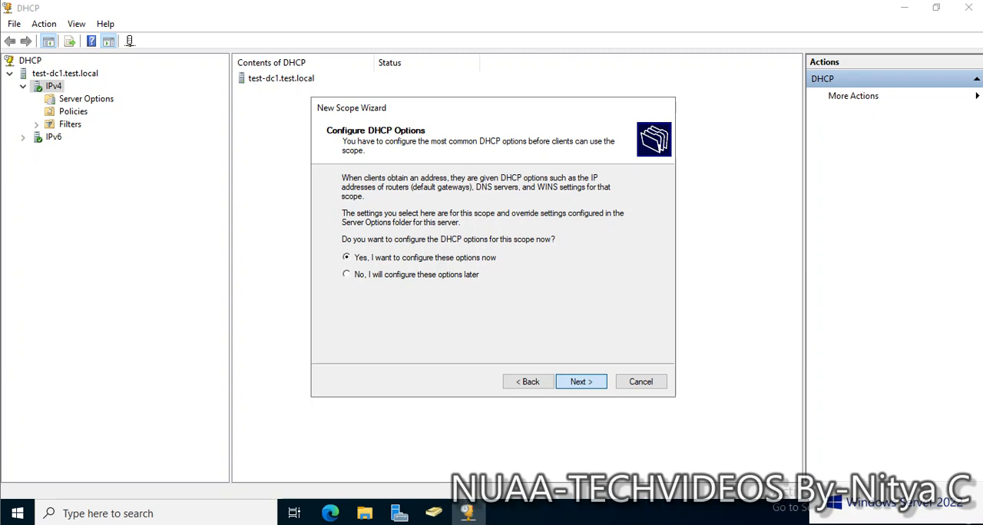
pyautogui.press('Return')
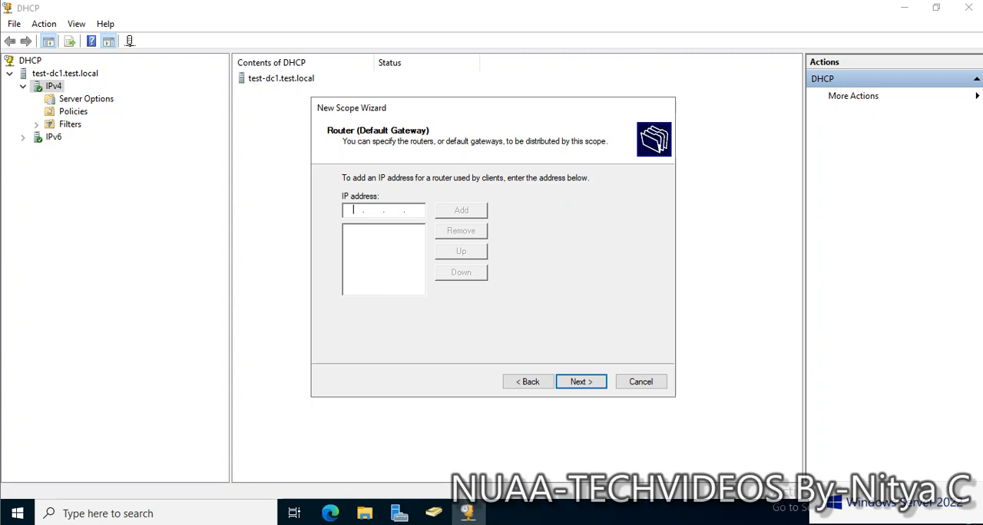
# Add 192.168.1.10 as the scope's router (default gateway).
pyautogui.write('192 . 168 . 1 . 10')
pyautogui.click(461, 210)
pyautogui.press('Return')
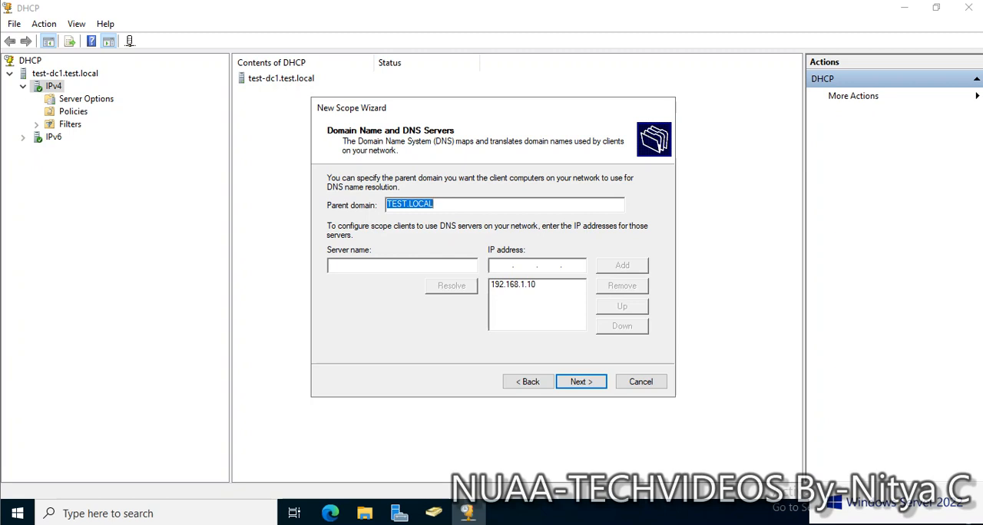
# Keep TEST.LOCAL as the parent domain with DNS server 192.168.1.10, and leave the WINS servers empty.
pyautogui.click(436, 205)
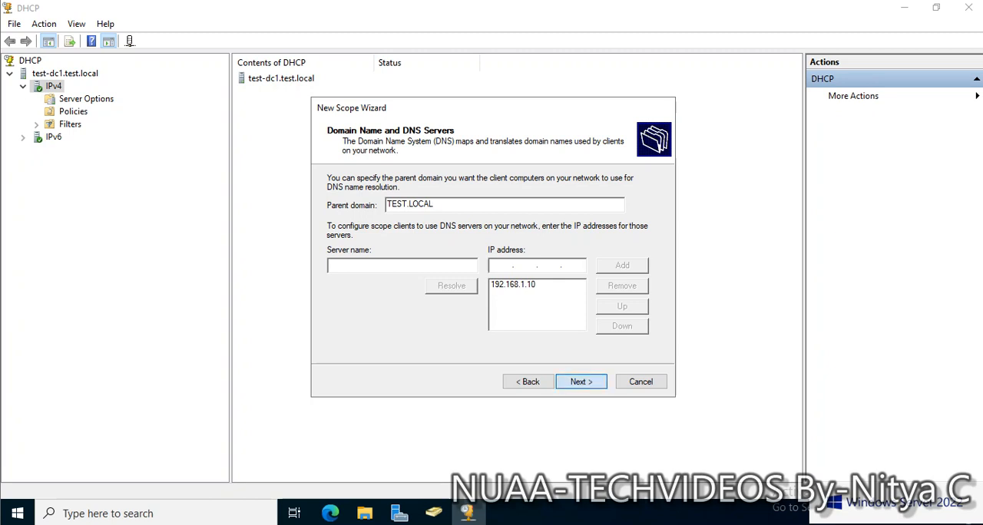
pyautogui.press('Return')
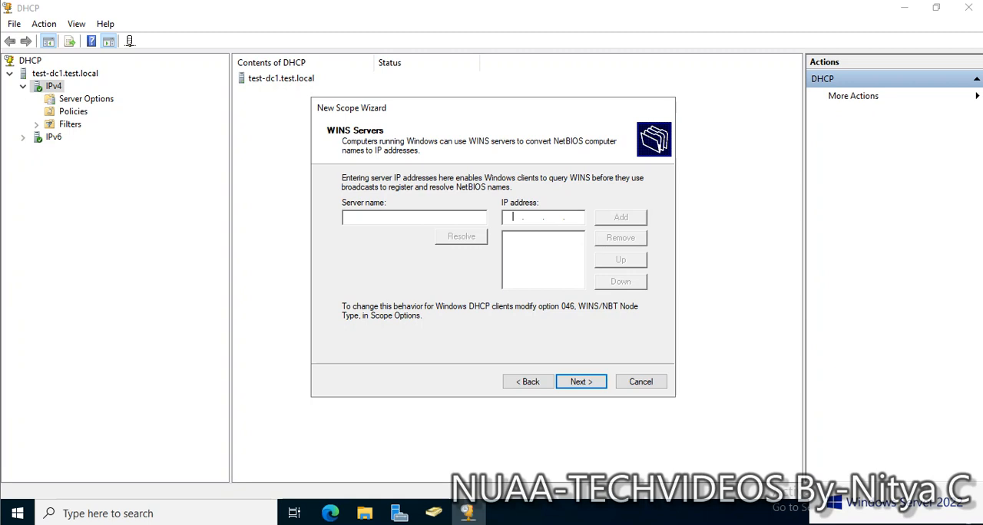
pyautogui.press('Return')
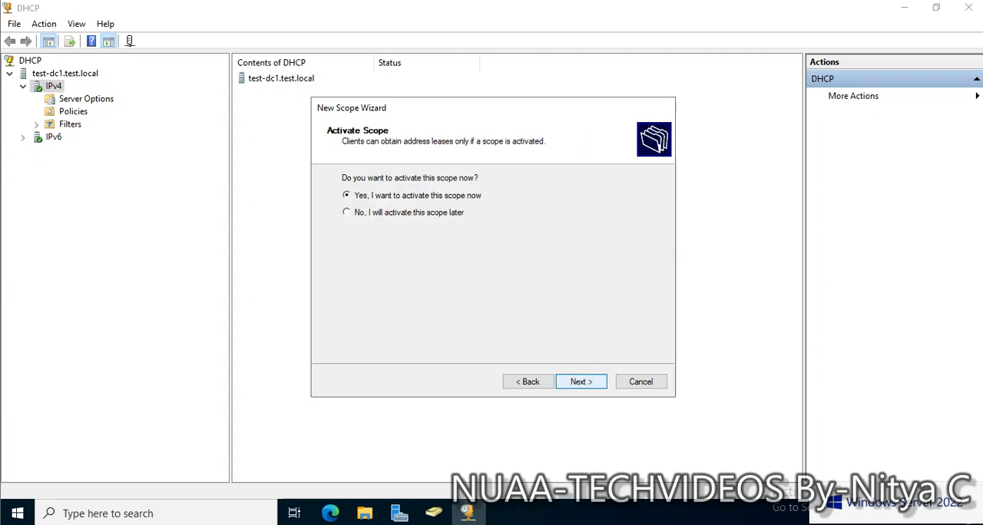
# Choose to activate the scope now and finish the New Scope Wizard.
pyautogui.click(581, 382)
pyautogui.press('Return')
pyautogui.press('Return')
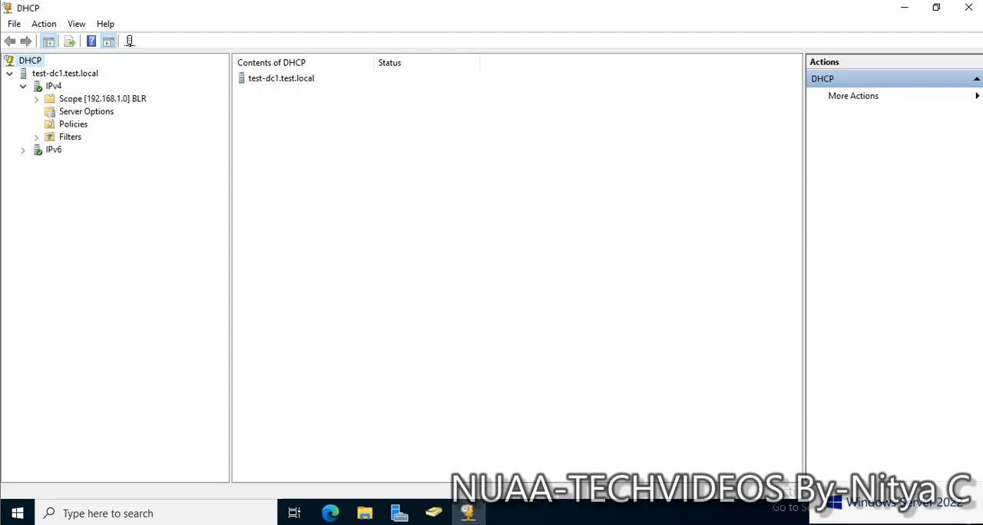
# Expand the BLR scope and review its address pool, address leases and scope options.
pyautogui.doubleClick(102, 99)
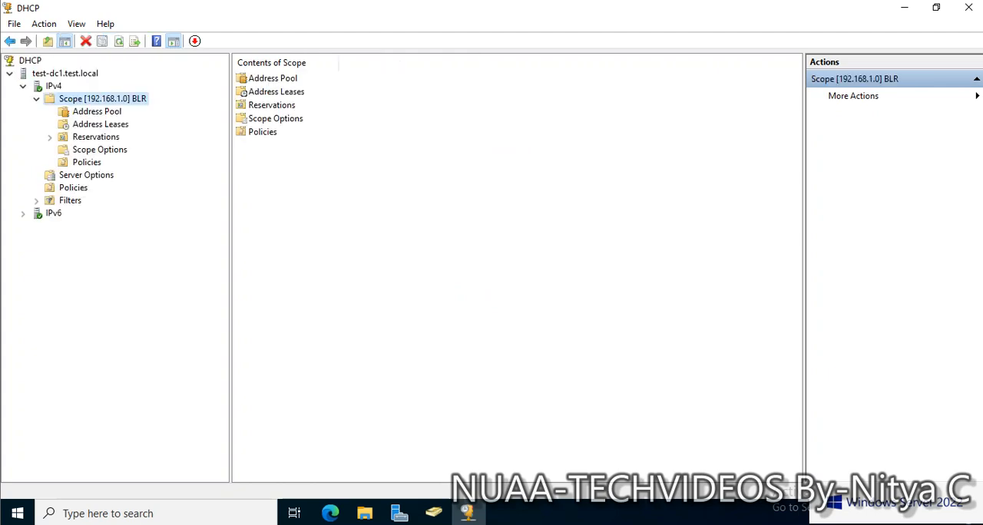
pyautogui.click(96, 112)
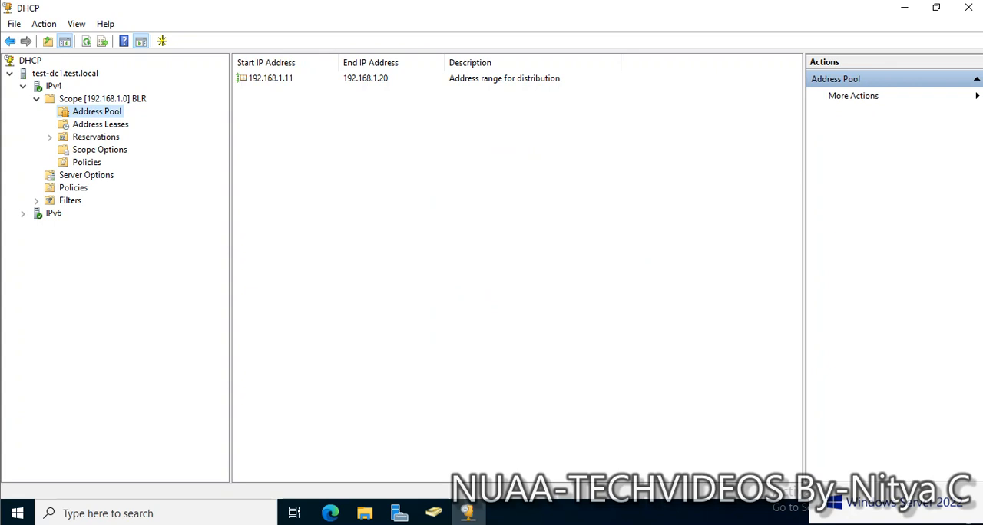
pyautogui.click(100, 124)
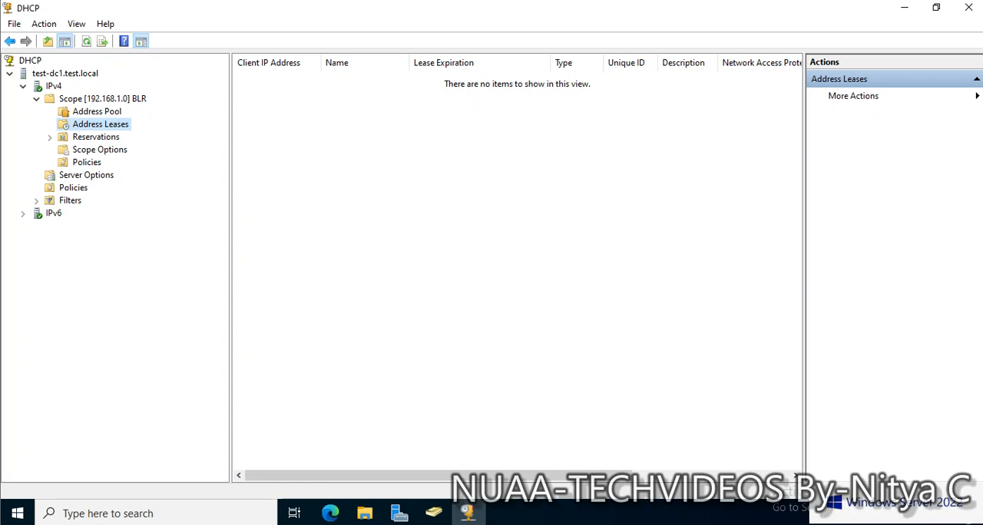
pyautogui.click(100, 149)
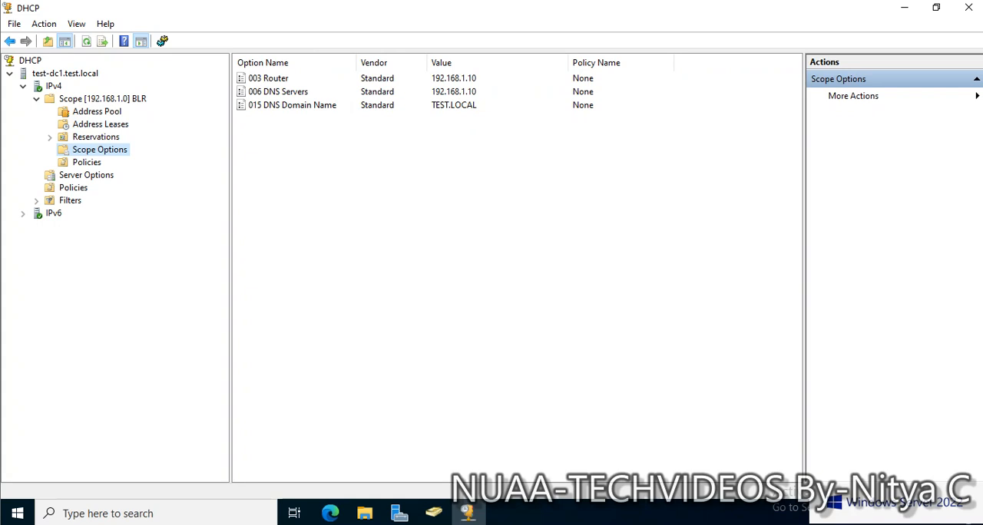
# Examine the configuration of the 006 DNS Servers scope option and close it without changes.
pyautogui.click(278, 92)
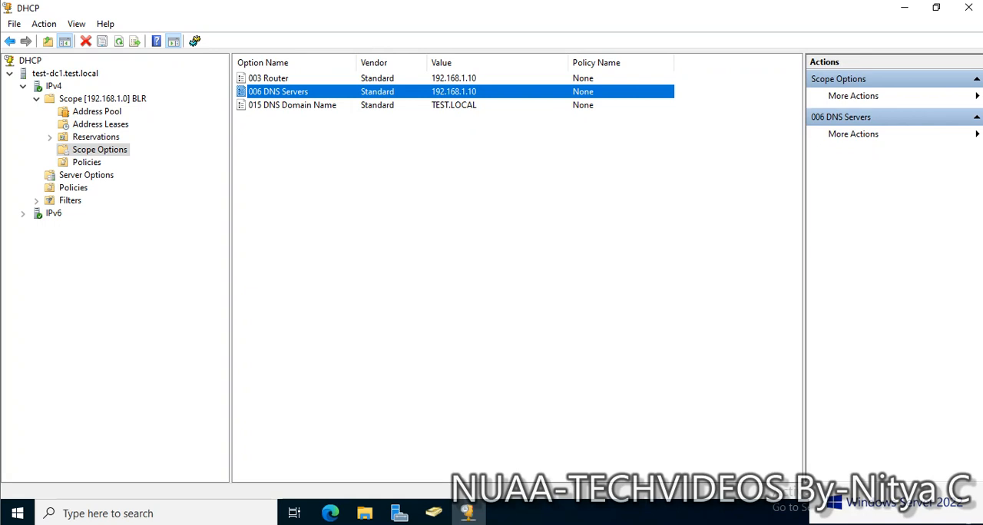
pyautogui.doubleClick(278, 91)
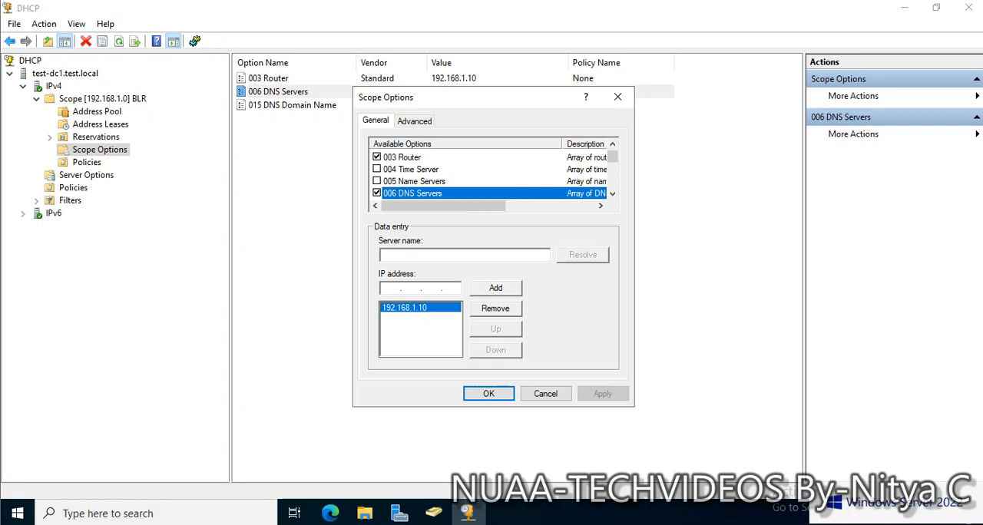
pyautogui.click(391, 288)
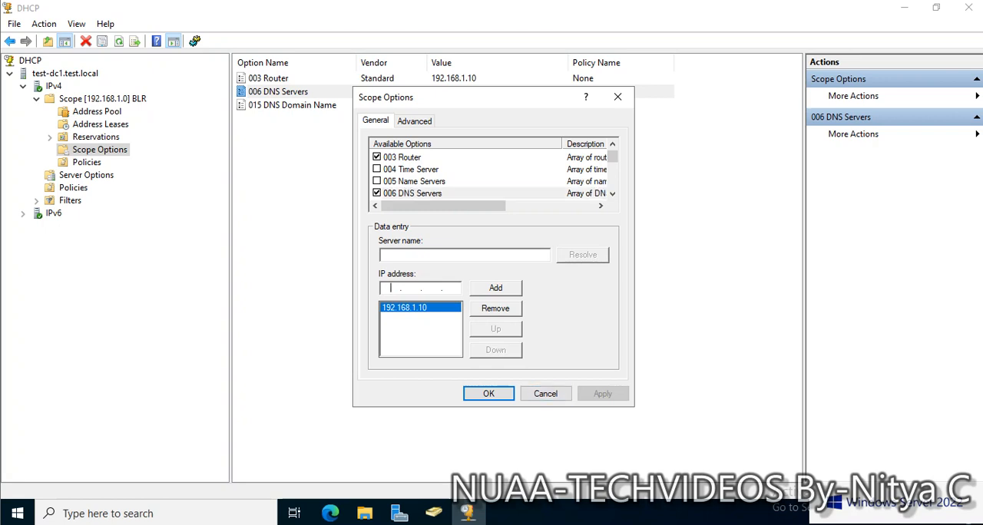
pyautogui.click(545, 394)
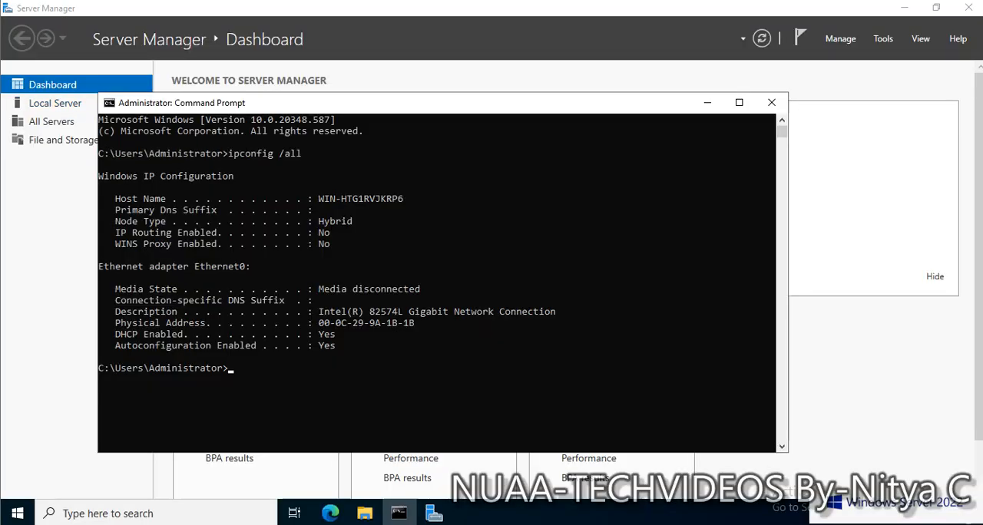
# Switch to the TEST.LOCAL-dc2 virtual machine and run ipconfig /all again in its Command Prompt.
pyautogui.click(456, 301)
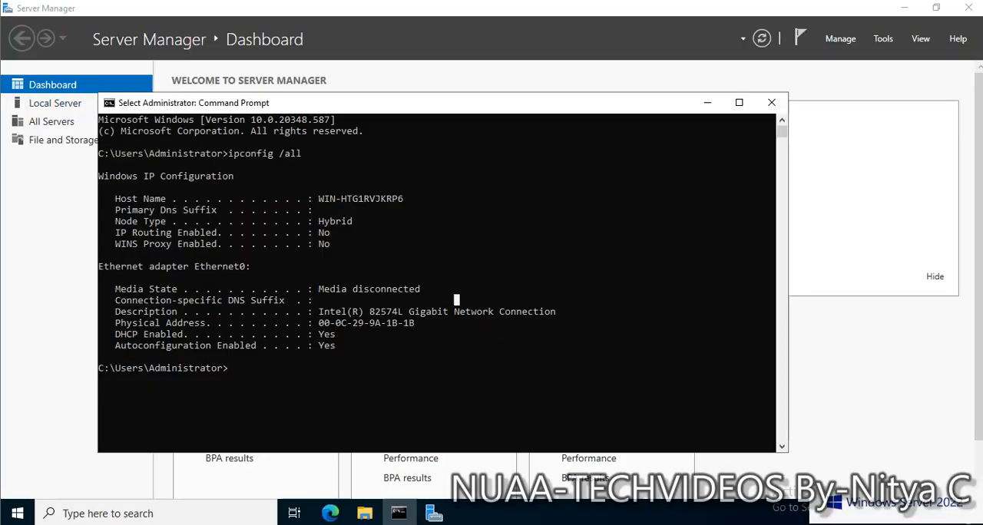
pyautogui.press('Escape')
pyautogui.press('Up')
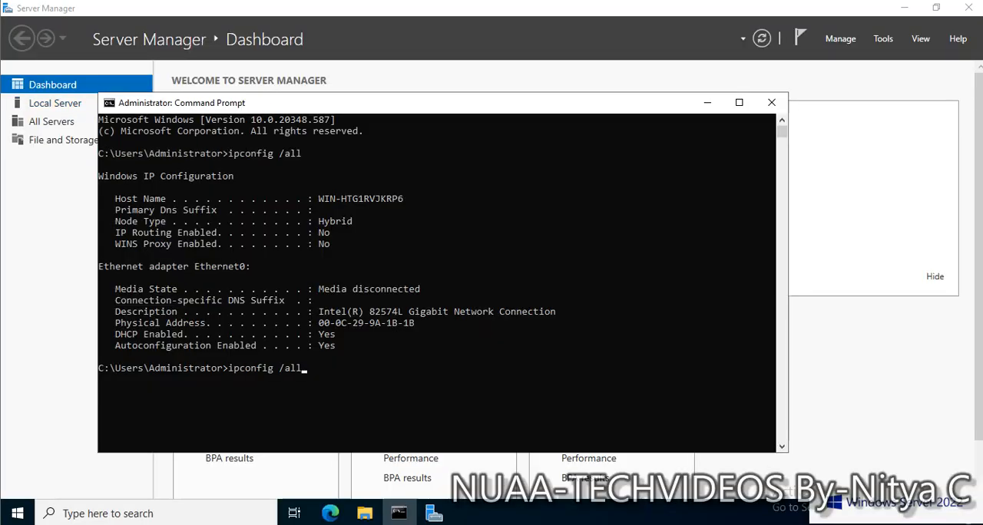
pyautogui.press('Return')
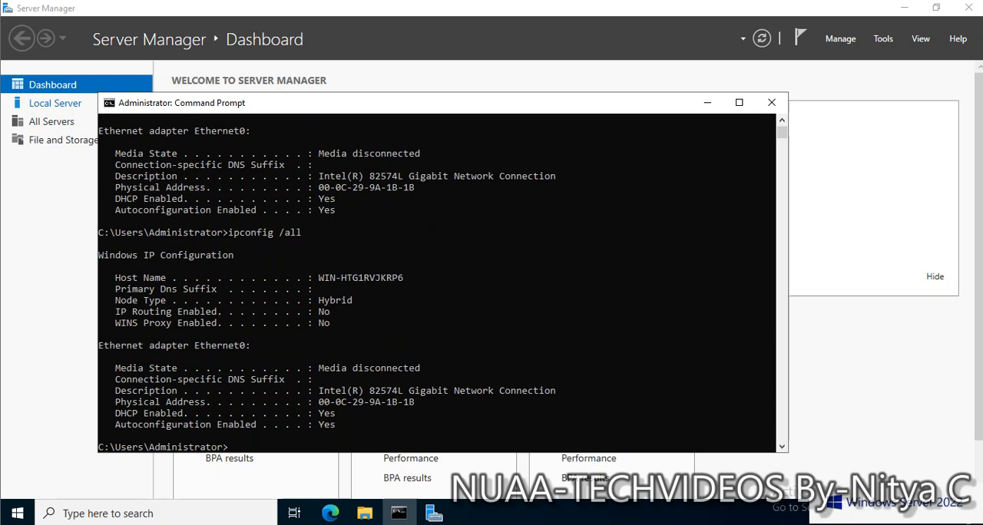
# Connect the TEST.LOCAL-dc2 virtual machine's network adapter to the custom network VMnet1 (Host-only) and allow the PC to be discoverable on TEST.LOCAL.
pyautogui.click(0, 0)
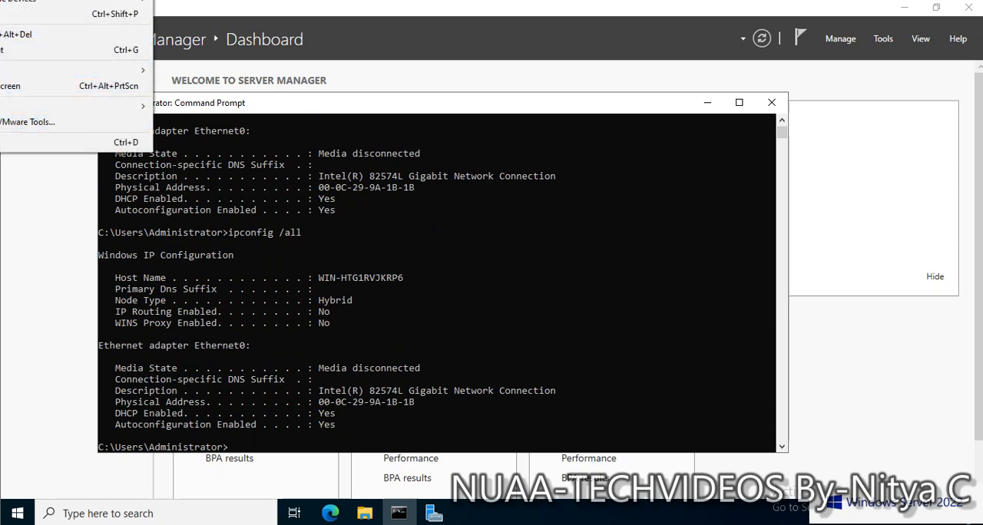
pyautogui.click(61, 142)
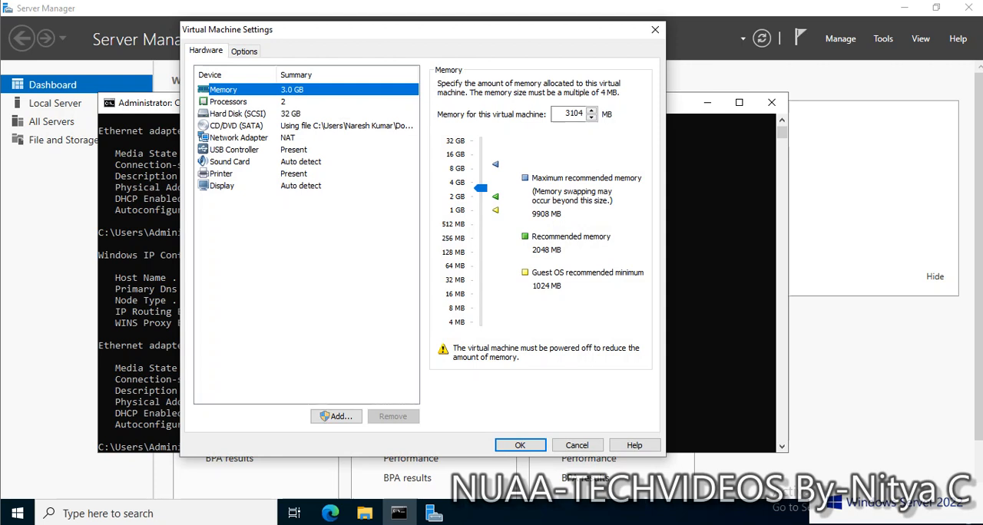
pyautogui.click(239, 139)
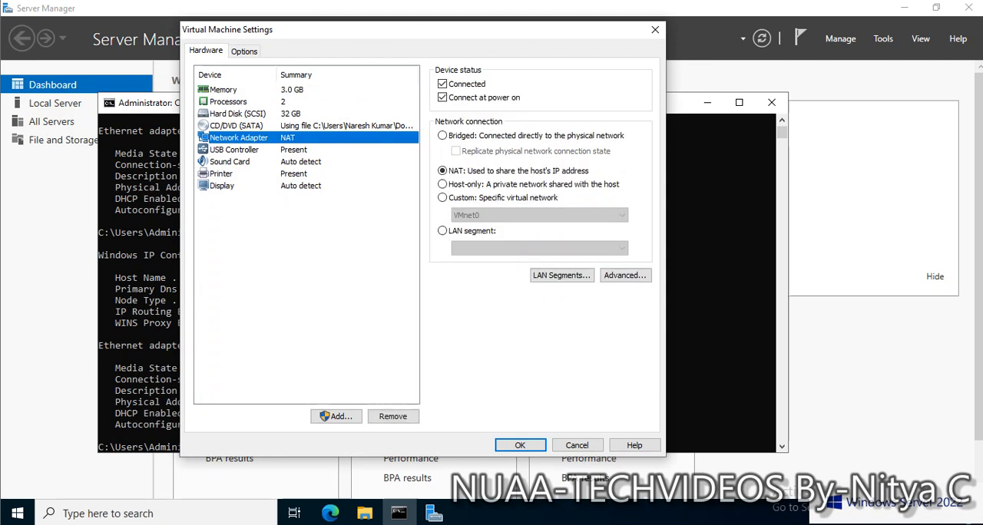
pyautogui.click(443, 197)
pyautogui.click(539, 215)
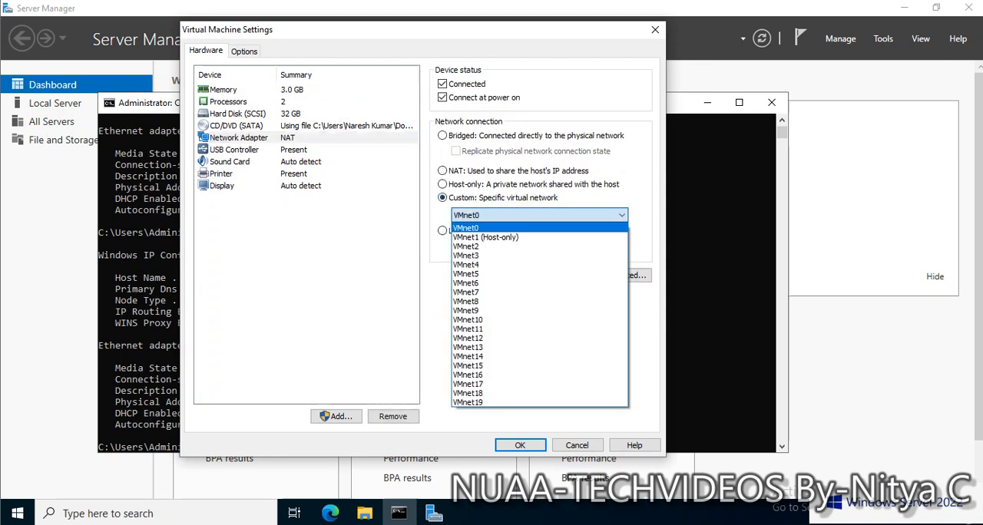
pyautogui.click(485, 236)
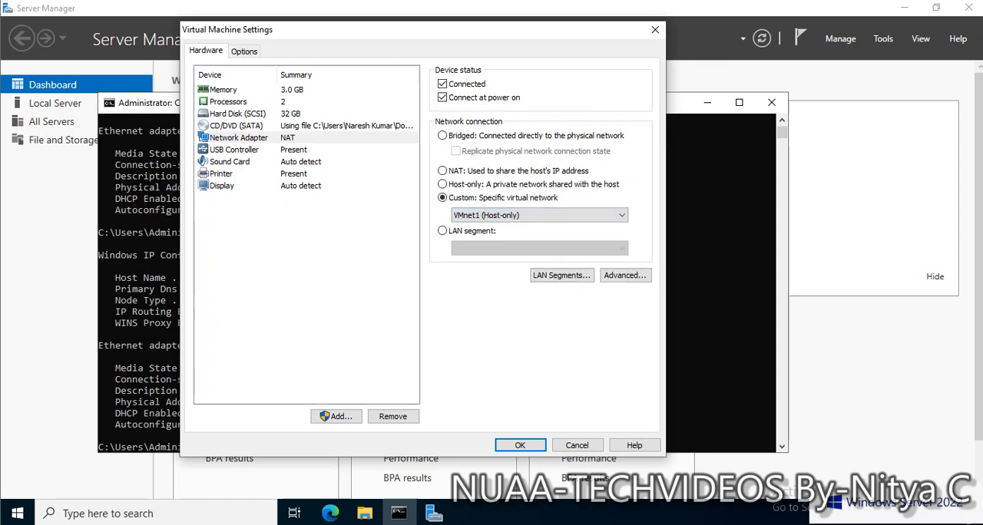
pyautogui.click(520, 445)
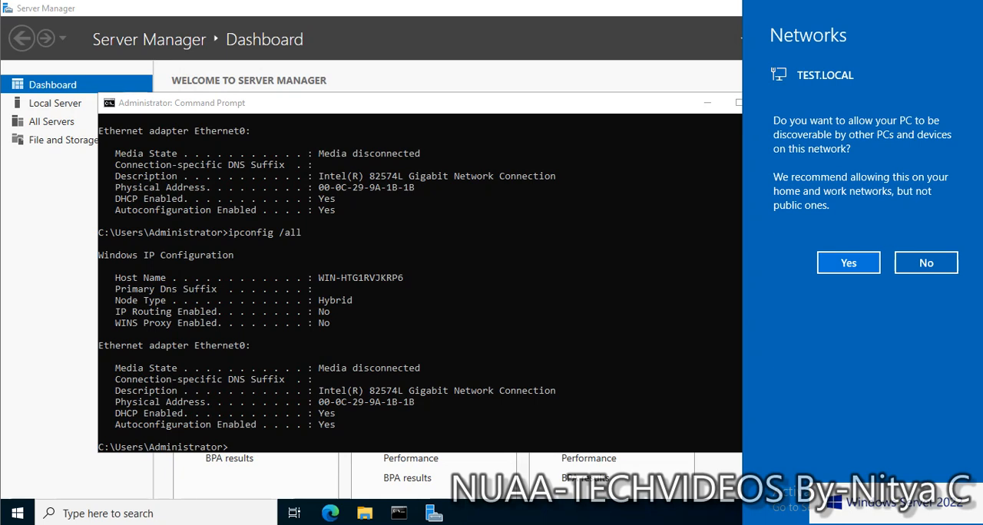
pyautogui.click(849, 263)
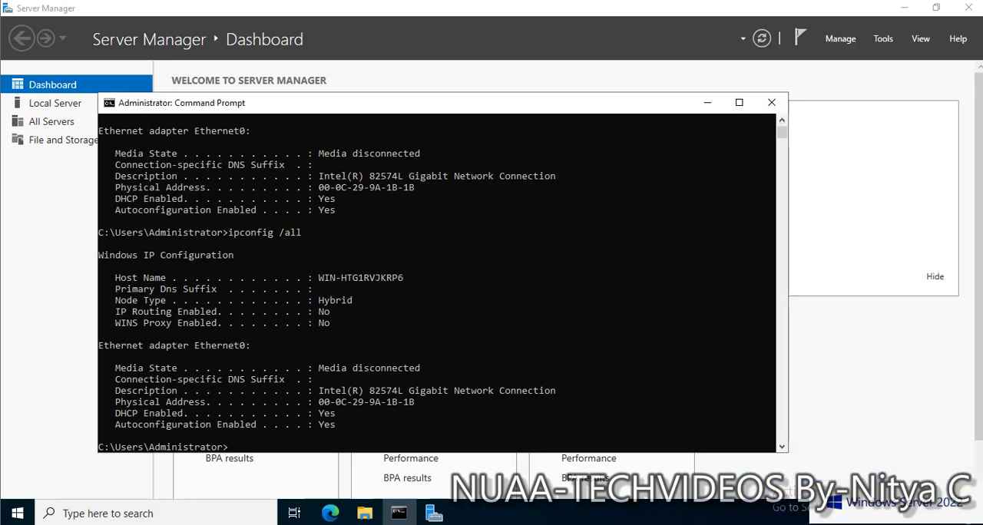
# Rerun ipconfig /all on the reconnected server and examine its lease dates, DHCP server and DNS suffix search list.
pyautogui.click(484, 333)
pyautogui.press('Up')
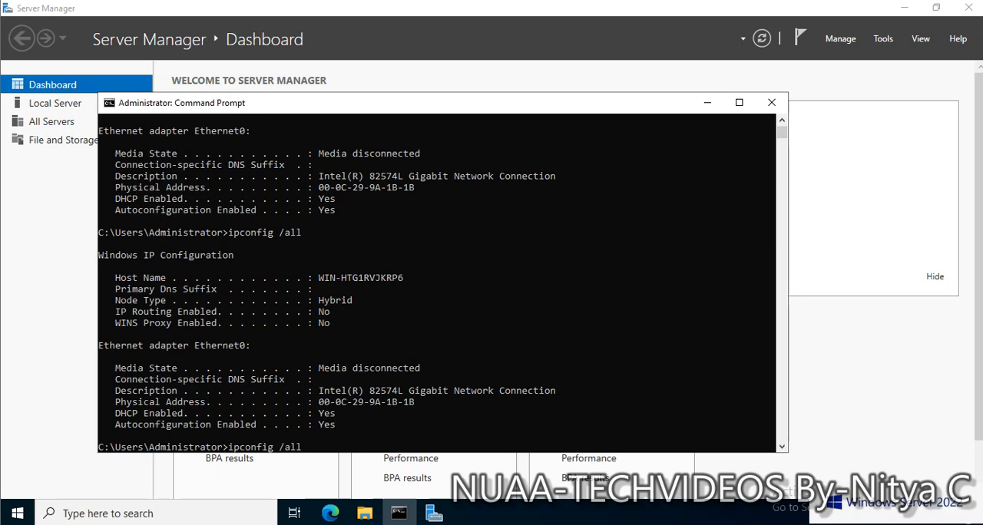
pyautogui.press('Return')
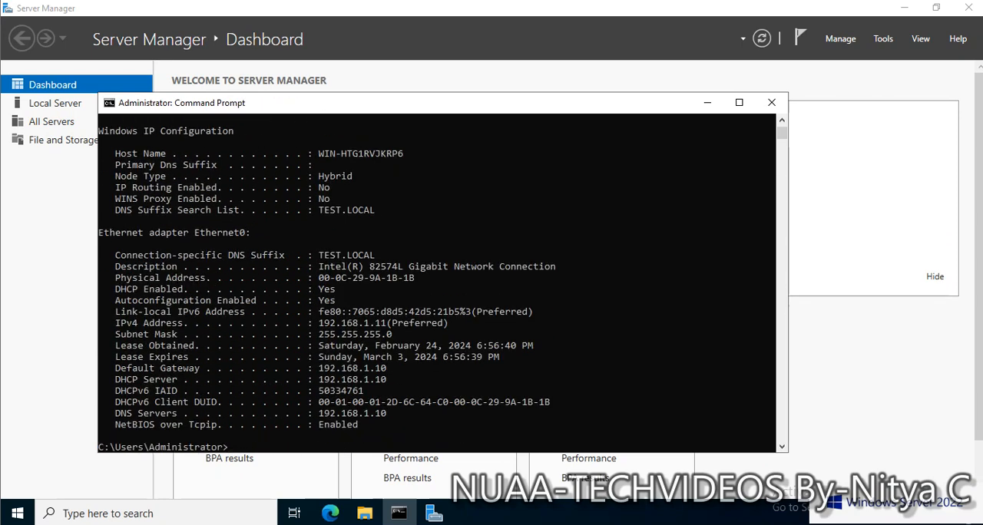
pyautogui.moveTo(319, 345); pyautogui.dragTo(521, 345)
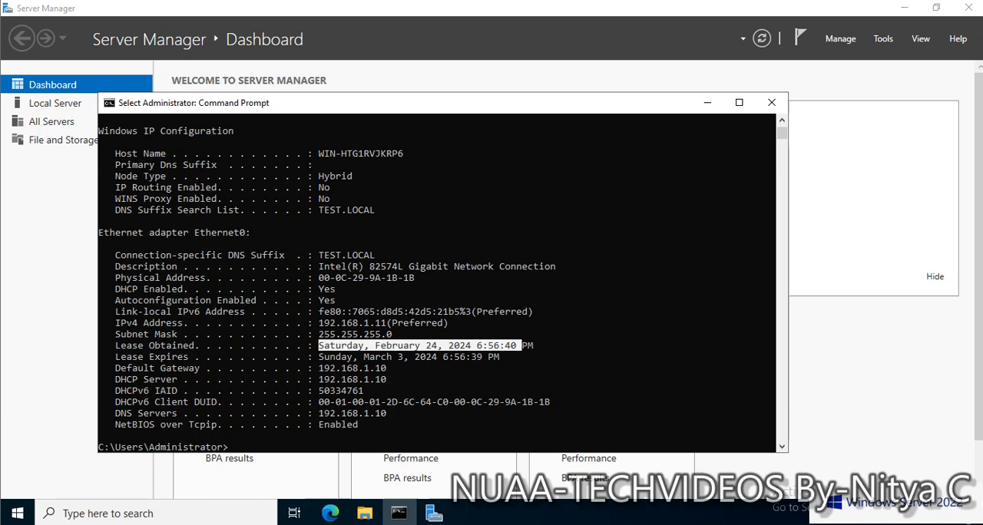
pyautogui.moveTo(319, 368); pyautogui.dragTo(415, 379)
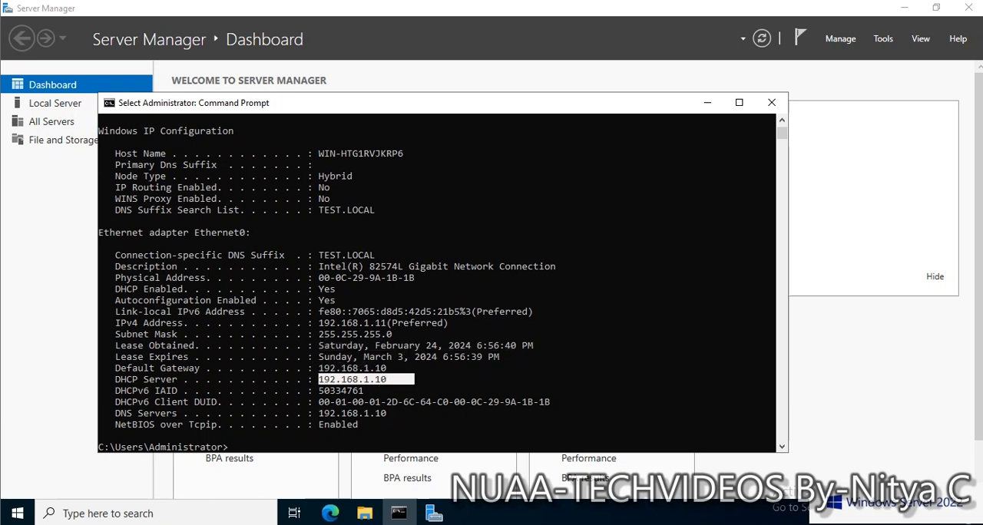
pyautogui.scroll(1, 436, 284)
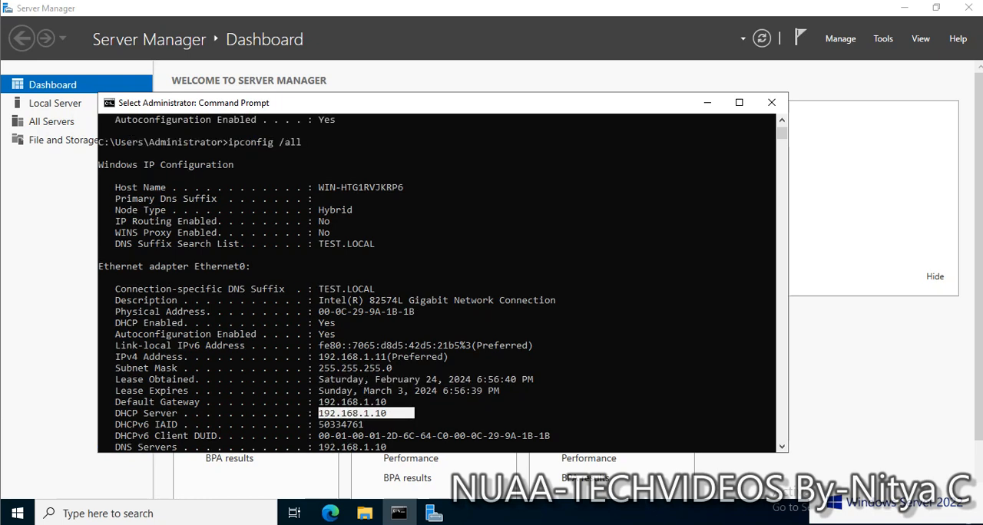
pyautogui.moveTo(321, 244); pyautogui.dragTo(378, 244)
pyautogui.scroll(9, 436, 283)
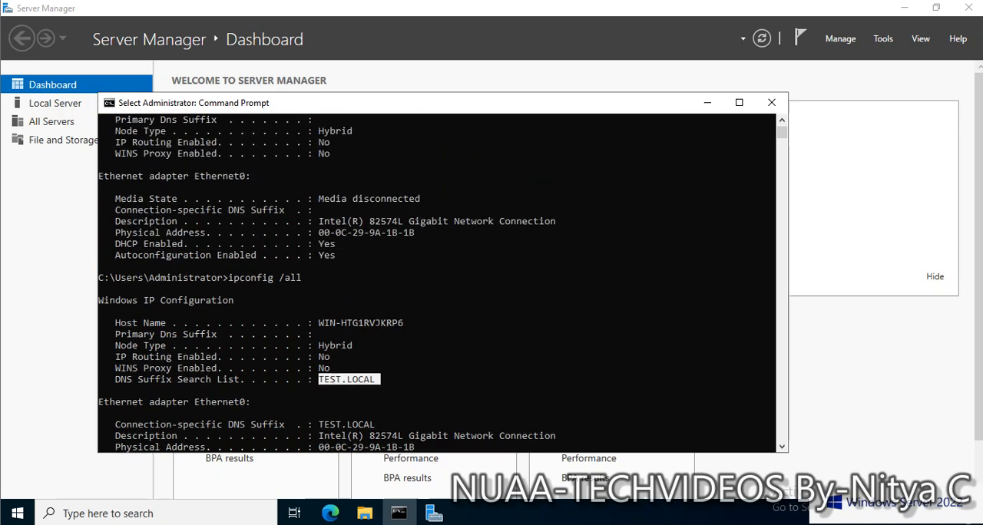
pyautogui.scroll(-9, 437, 283)
pyautogui.scroll(-5, 437, 283)
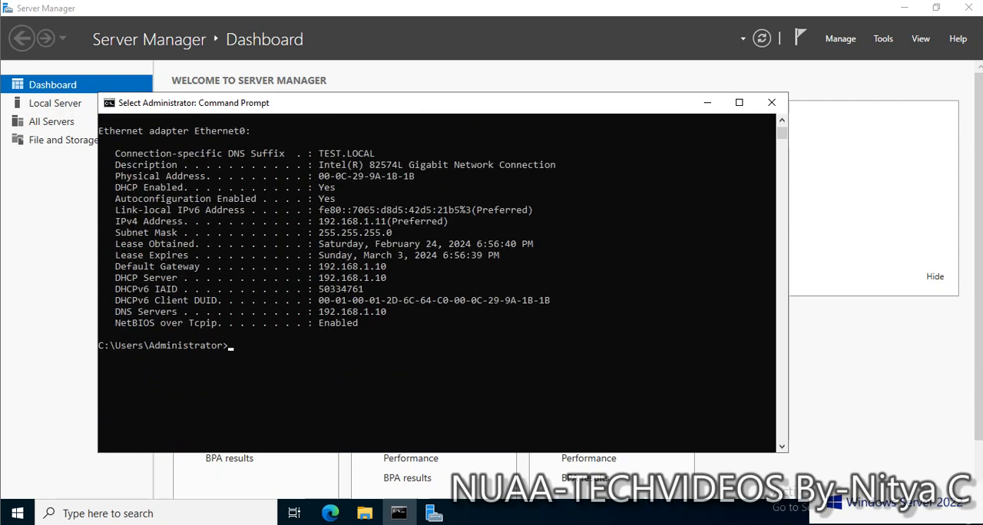
pyautogui.scroll(3, 436, 283)
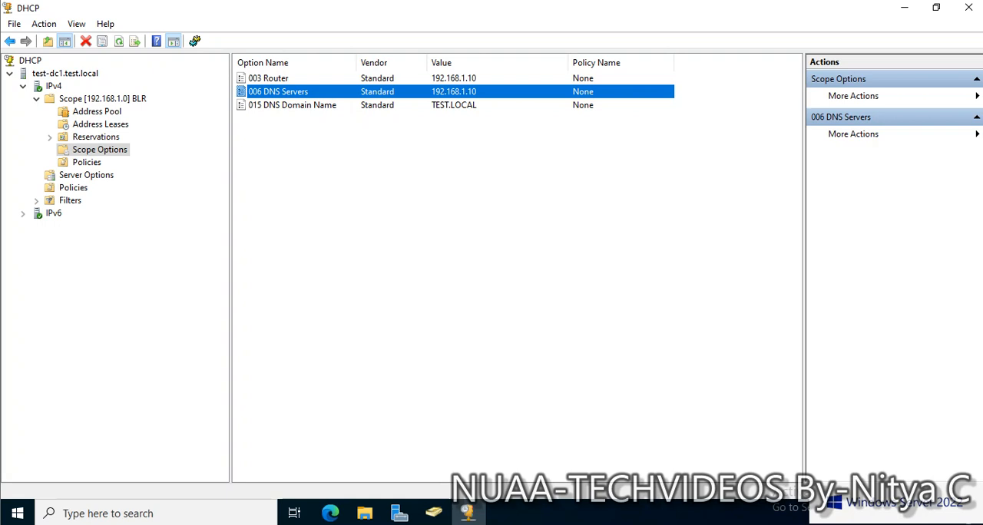
# Back in TEST-DC1's DHCP console, refresh the BLR scope's address leases, fit the Name and Unique ID columns, and review the client lease's details.
pyautogui.click(100, 124)
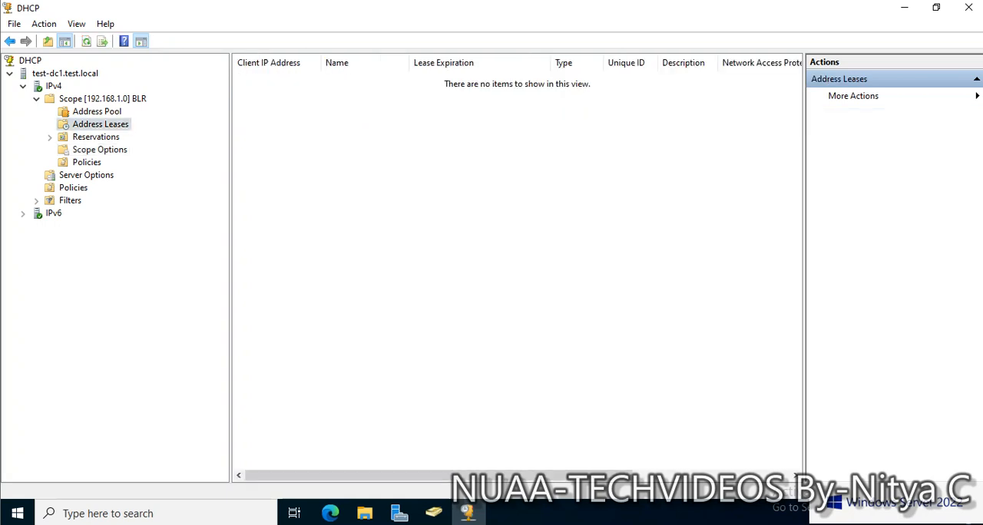
pyautogui.click(86, 41)
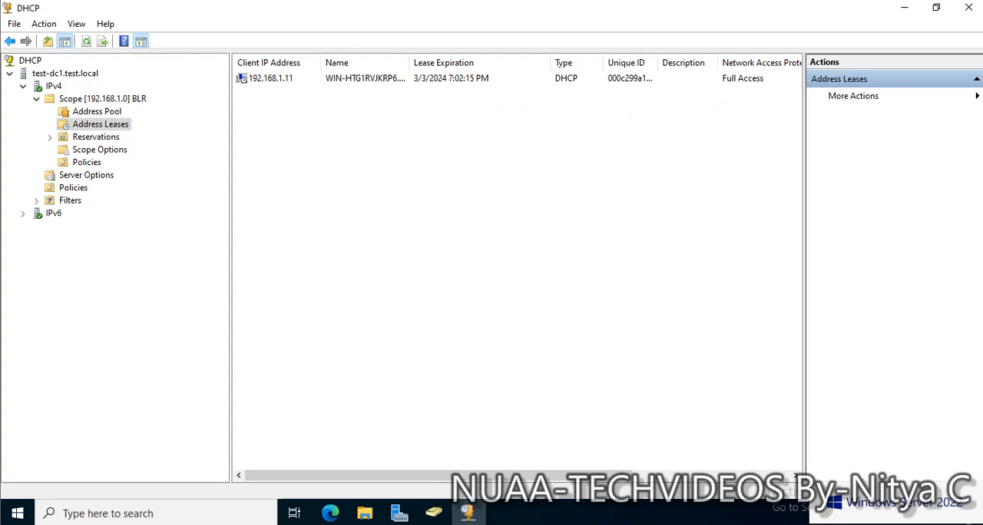
pyautogui.doubleClick(409, 62)
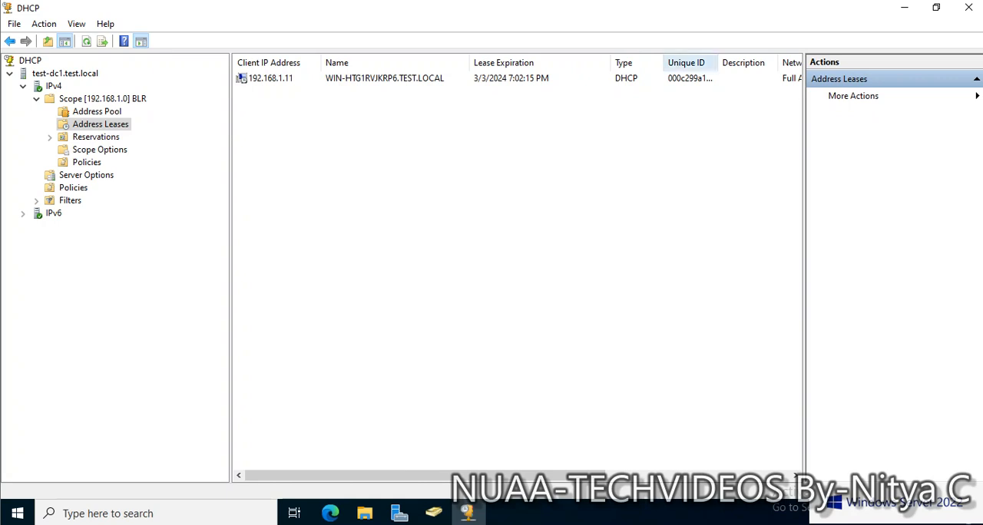
pyautogui.doubleClick(718, 62)
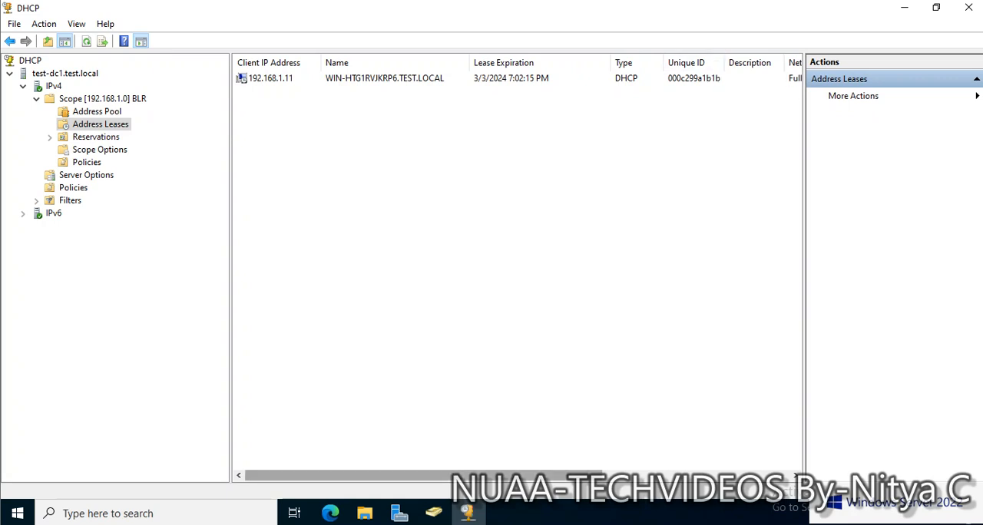
pyautogui.moveTo(422, 475); pyautogui.dragTo(563, 476)
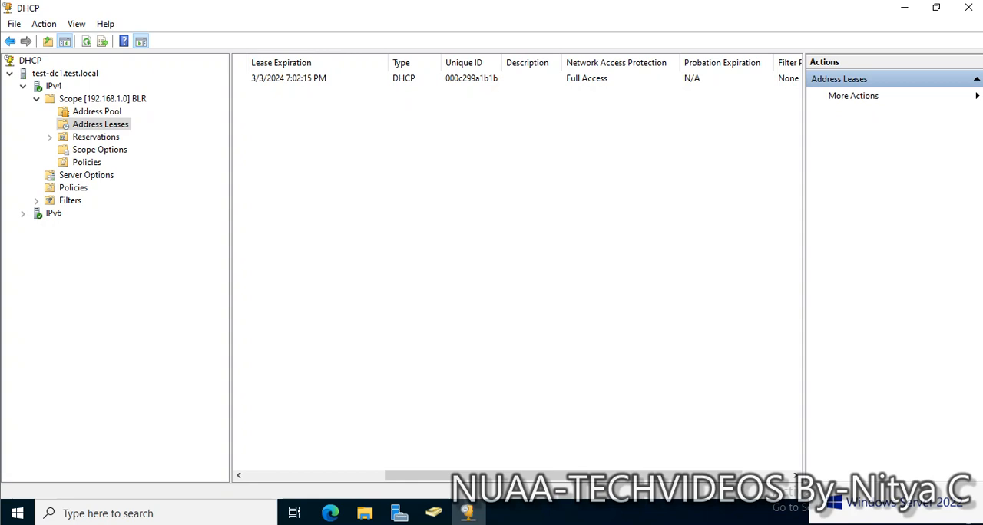
pyautogui.moveTo(563, 475); pyautogui.dragTo(422, 475)
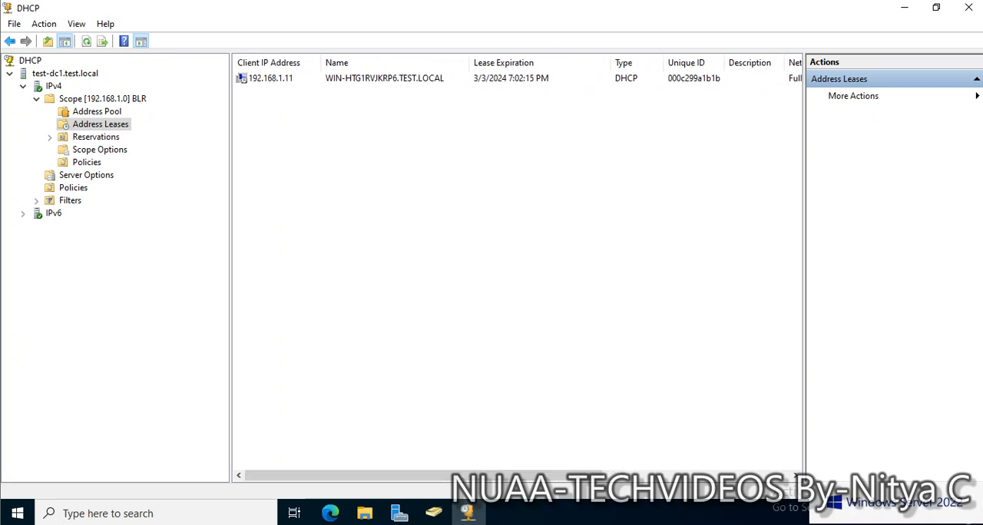